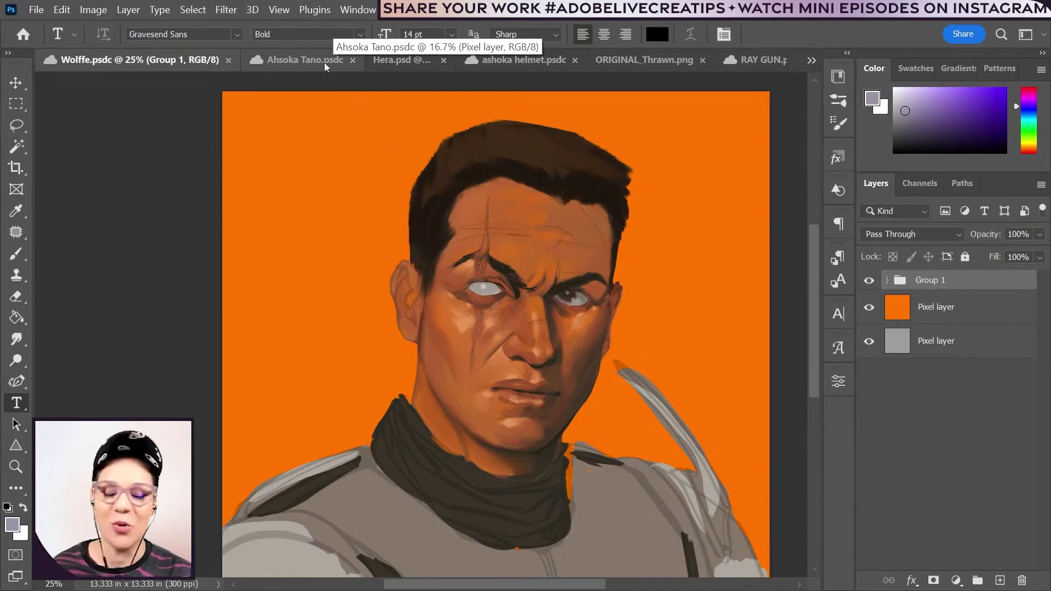
Look through the open Ahsoka Tano, Hera and Thrawn artworks to review the old portraits
left_click(324, 62)
key("ctrl+plus")
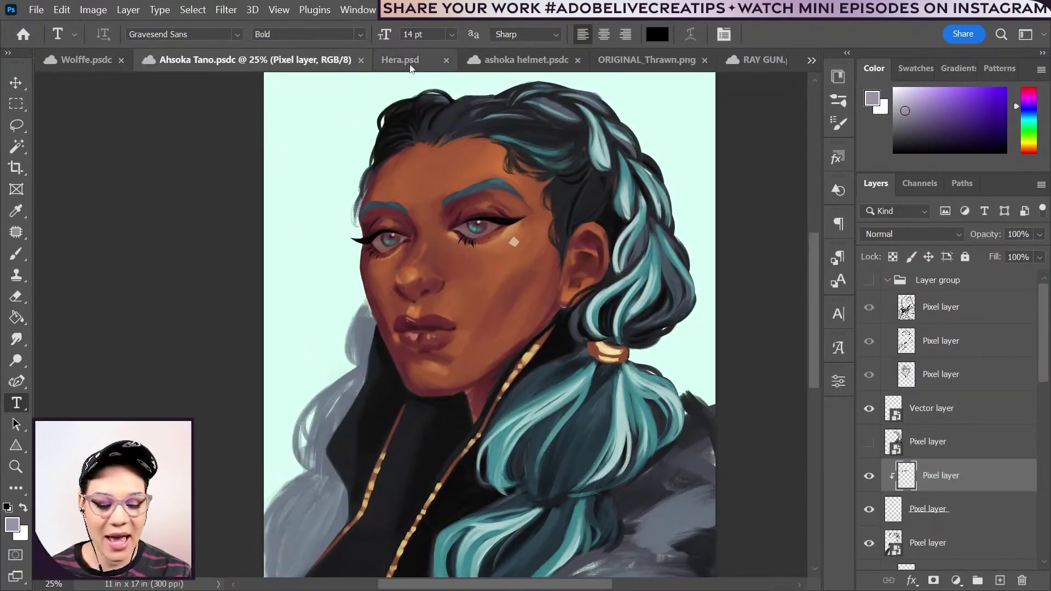
left_click(411, 66)
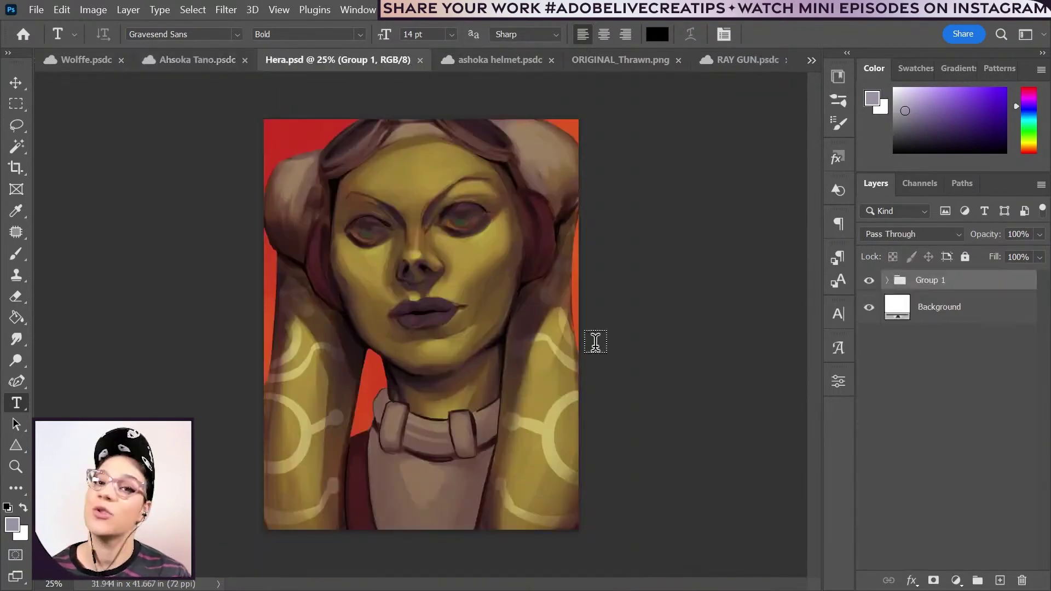
left_click(605, 59)
key("ctrl+plus")
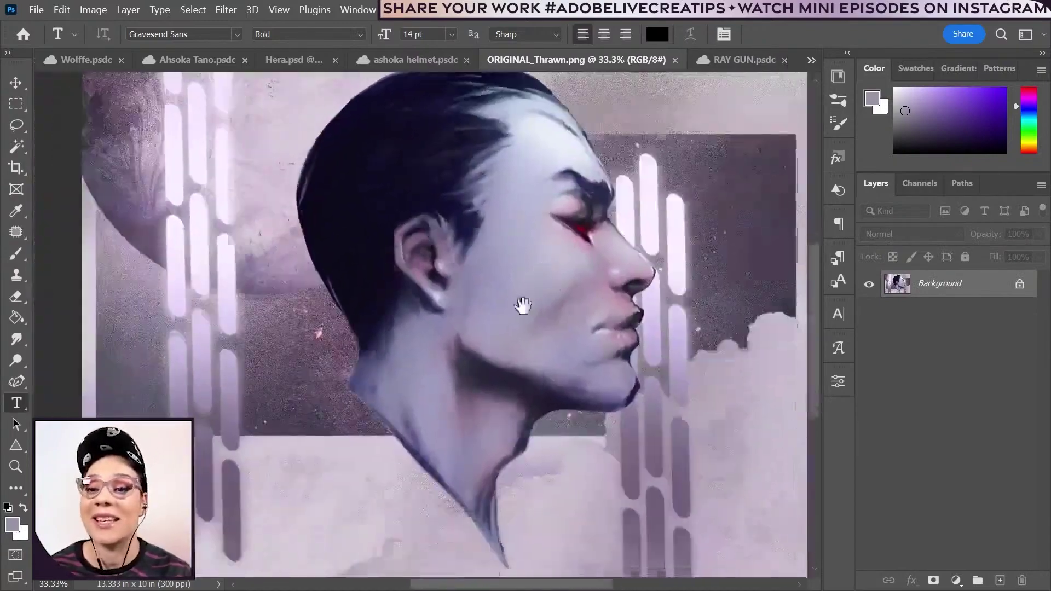
left_click_drag(523, 305, 552, 246)
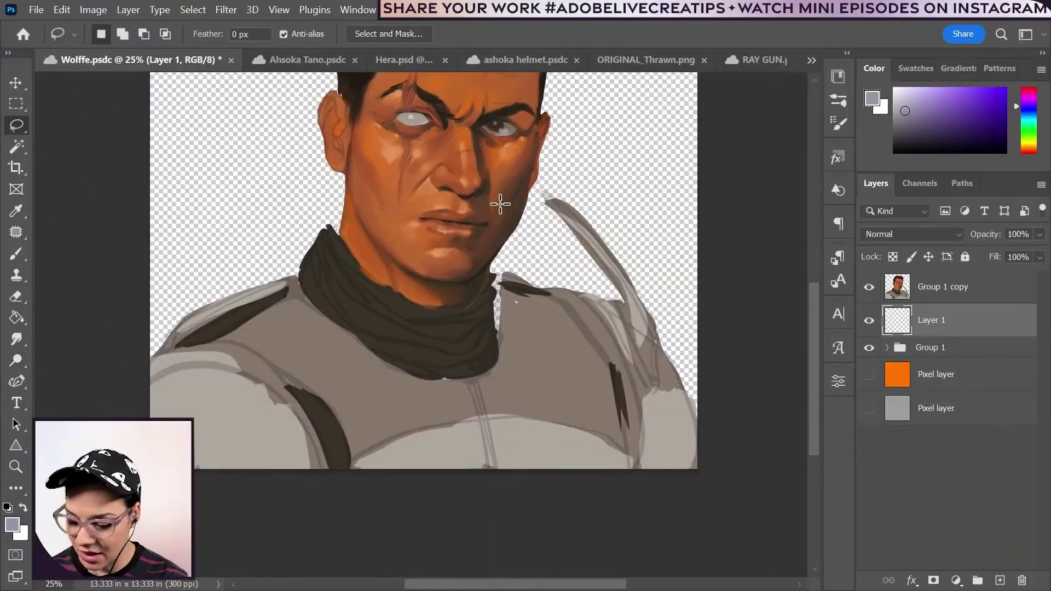
Outline Wolffe's neck, shoulders and armor with the Lasso and fill the selection on Layer 1 with a dark color
left_click_drag(345, 175, 331, 230)
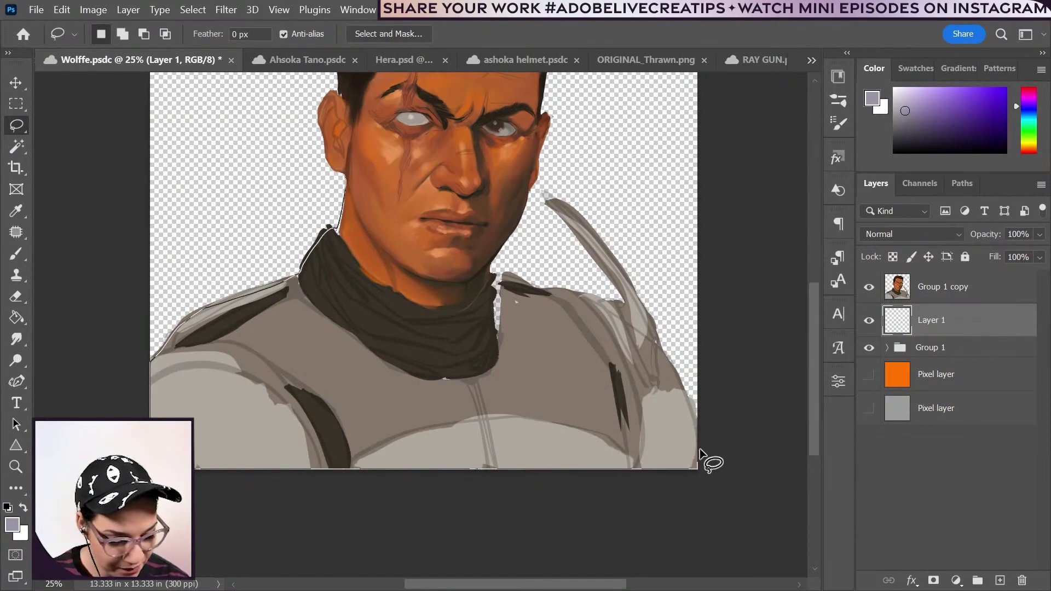
mouse_move(700, 454)
left_mouse_down()
mouse_move(508, 277)
mouse_move(477, 271)
left_mouse_up()
left_click_drag(346, 188, 354, 187)
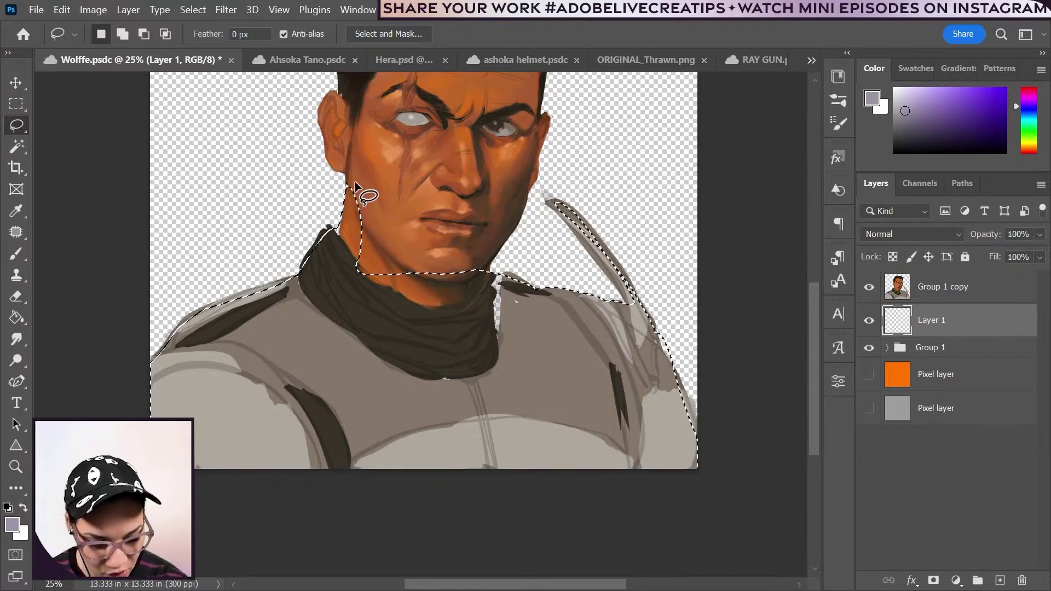
left_click(16, 317)
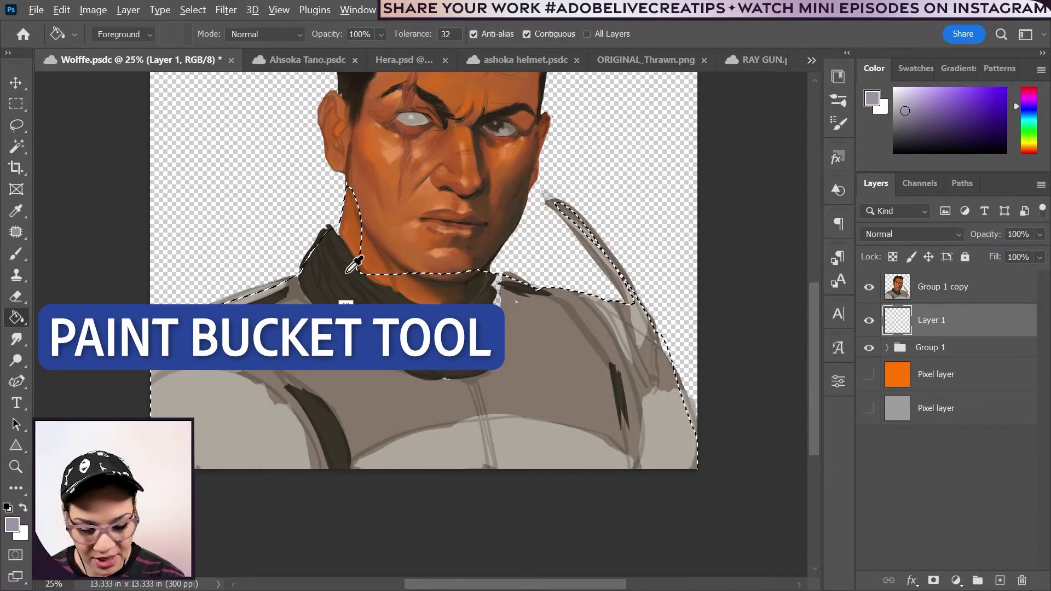
left_click(504, 305)
key("ctrl+d")
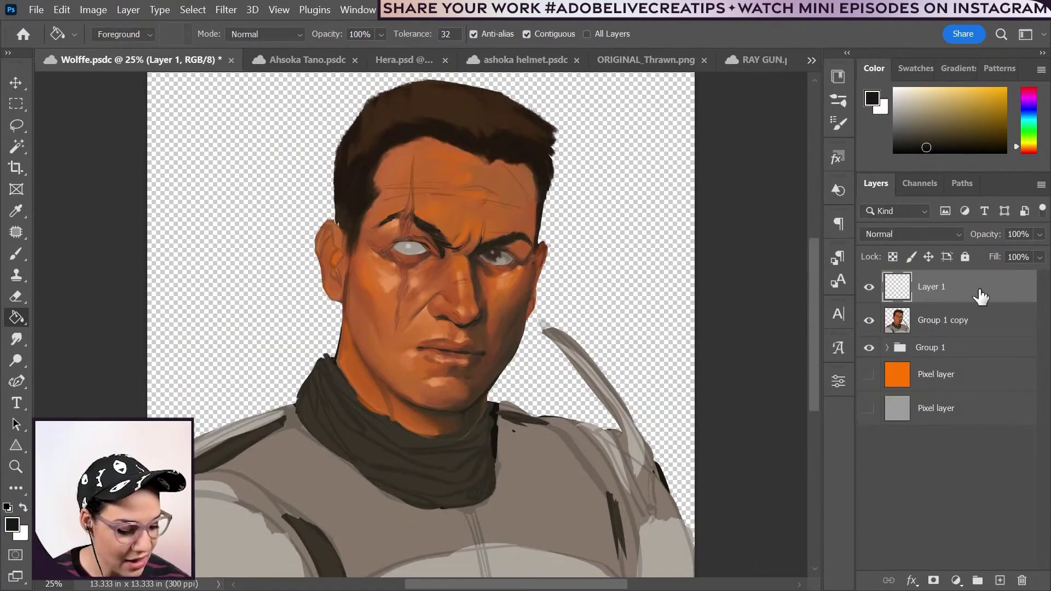
Clip Layer 1 to the Group 1 copy layer and paint dark shading over Wolffe's collar, shoulders and armor
right_click(979, 291)
left_click(931, 439)
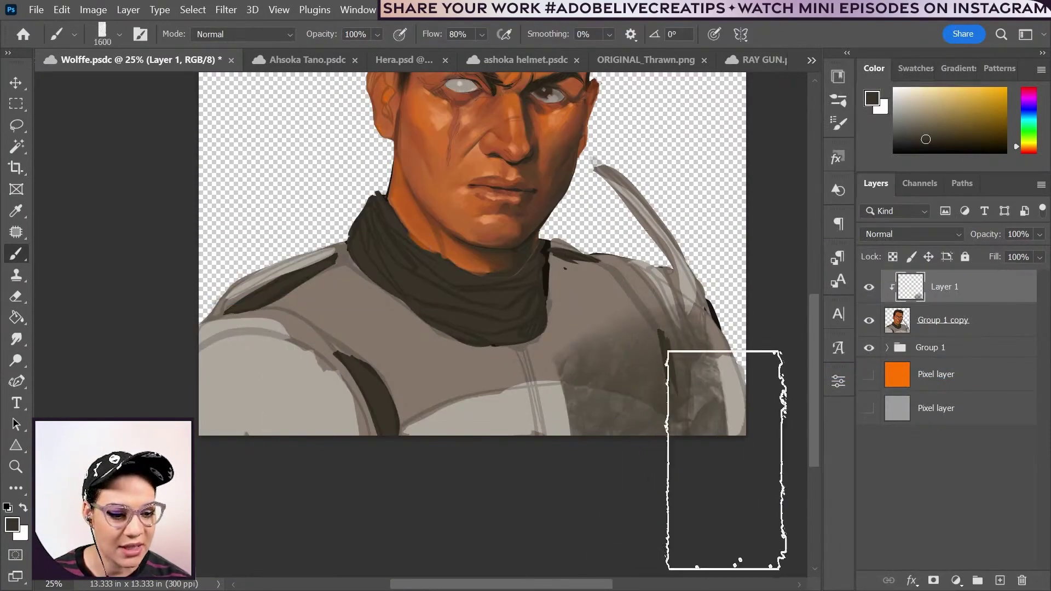
mouse_move(725, 460)
left_mouse_down()
mouse_move(673, 273)
mouse_move(638, 364)
mouse_move(498, 426)
mouse_move(394, 434)
mouse_move(319, 376)
left_mouse_up()
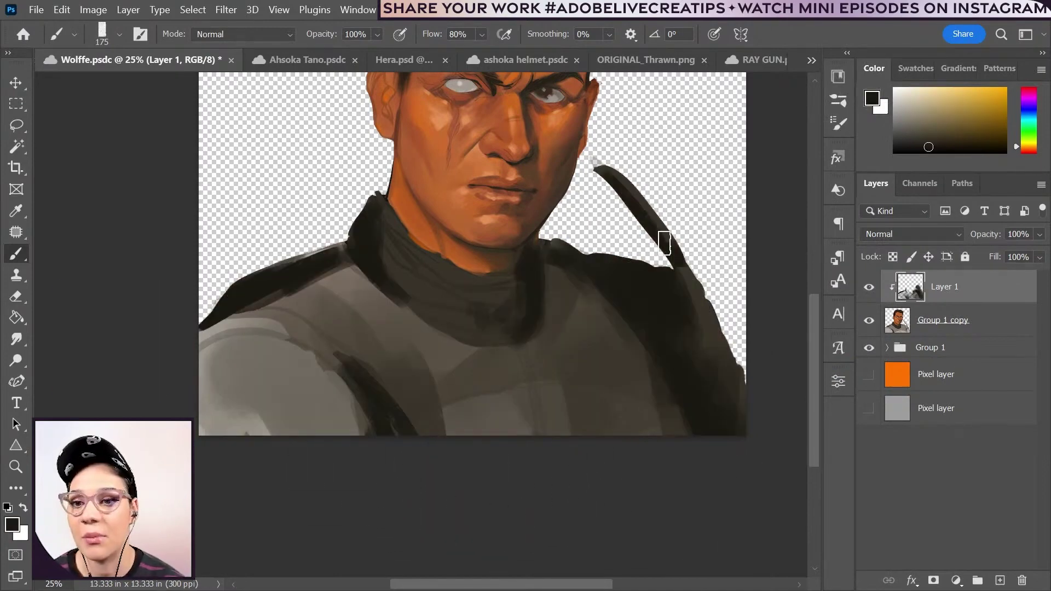
left_click_drag(664, 241, 703, 294)
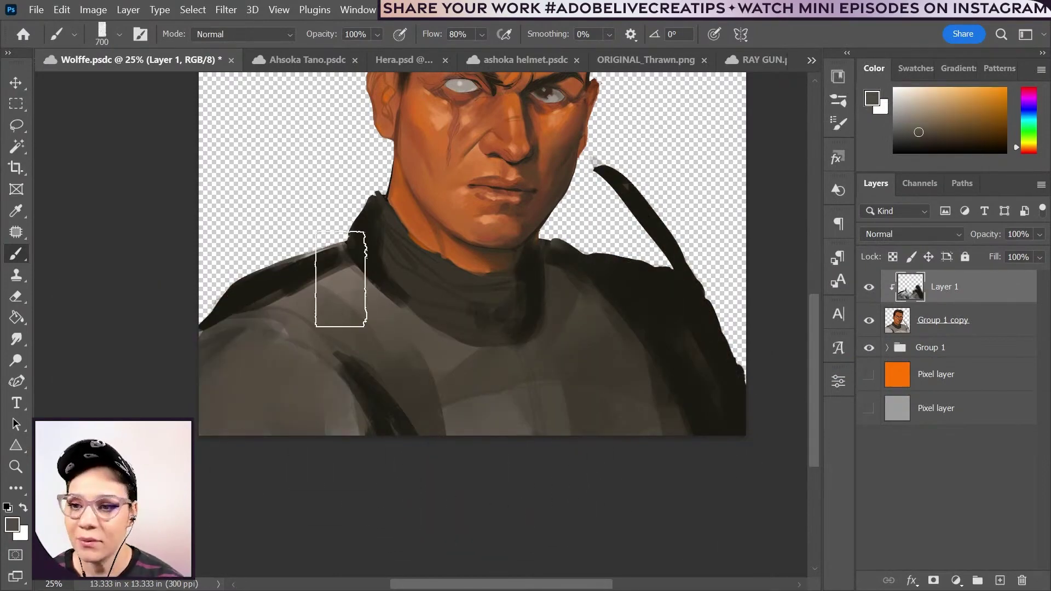
left_click(211, 321, "alt")
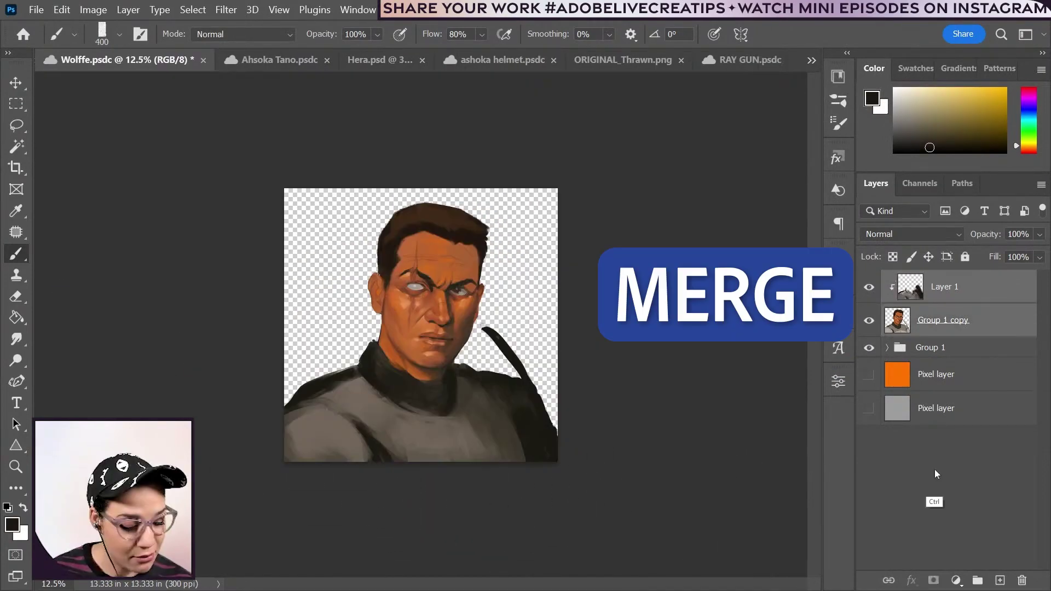
Merge Layer 1 with Group 1 copy and rename the merged layer WOLFFE
key("ctrl+e")
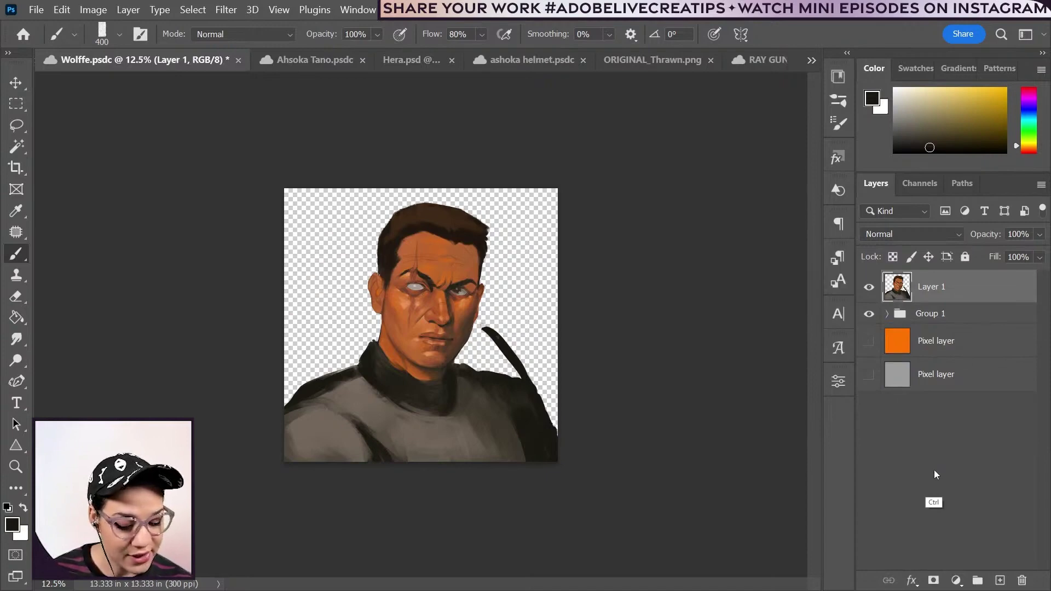
double_click(930, 286)
type("WOLFFE")
key("Return")
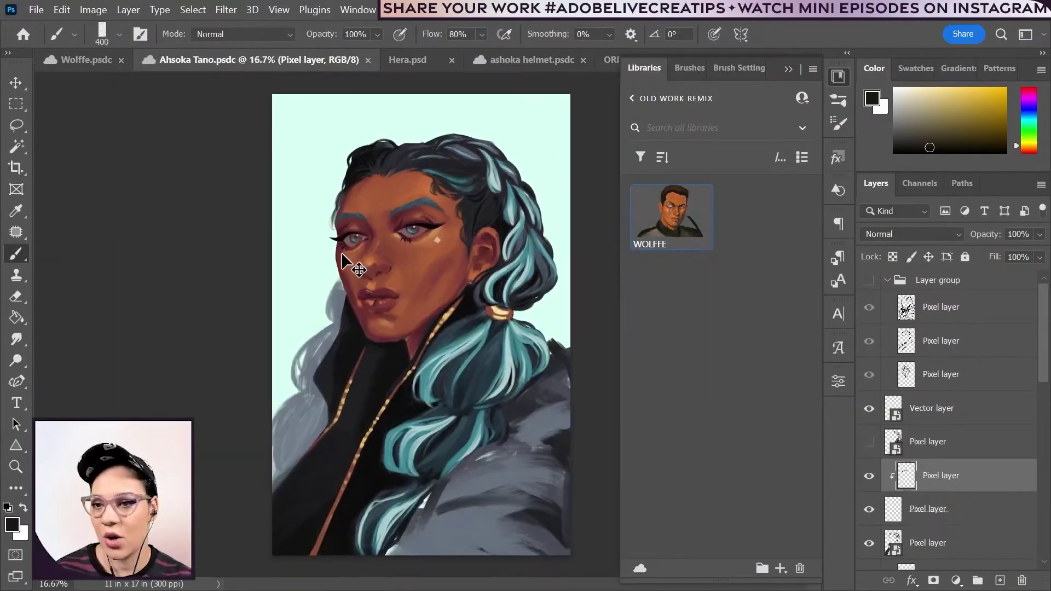
Add the TANO layer from the Ahsoka Tano document to the OLD WORK REMIX library
key("ctrl+minus")
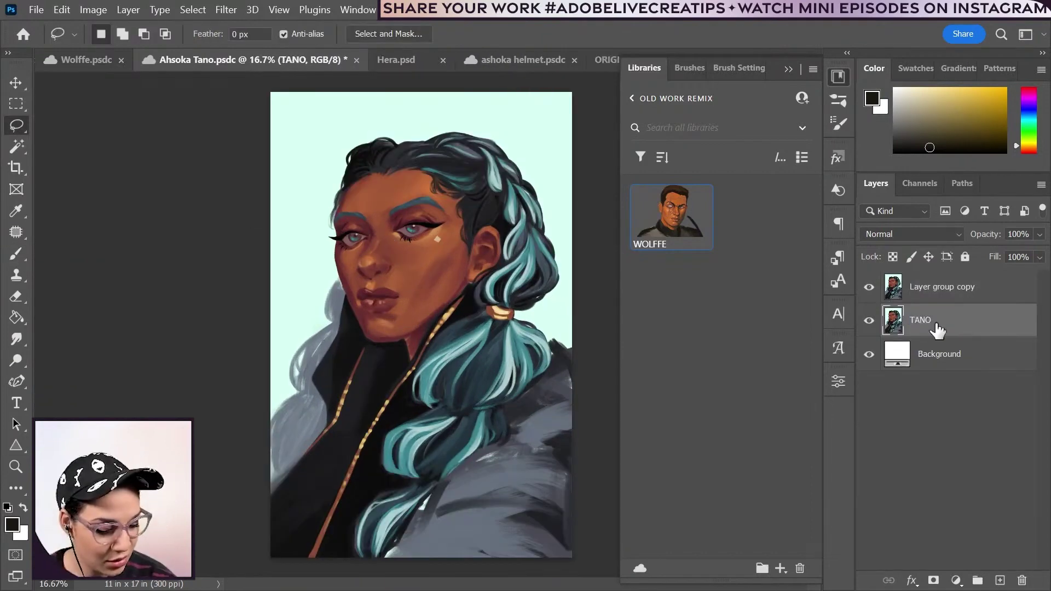
left_click_drag(971, 335, 791, 236)
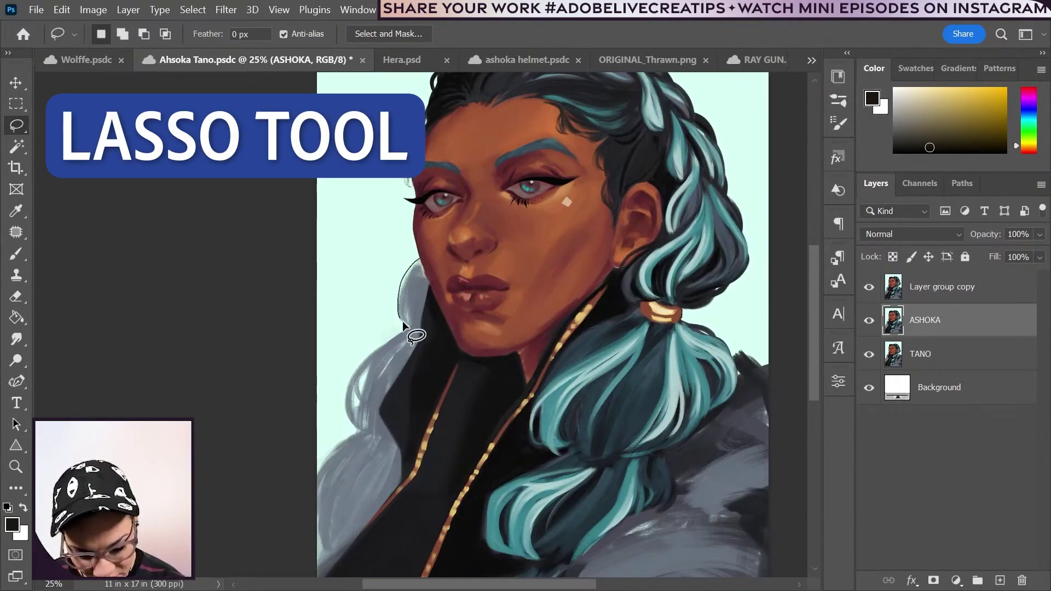
Lasso the jacket, shoulders and lower ponytail of the figure on the ASHOKA layer
mouse_move(404, 323)
left_mouse_down()
mouse_move(438, 362)
mouse_move(456, 270)
left_mouse_up()
mouse_move(405, 528)
left_mouse_down()
mouse_move(809, 305)
mouse_move(495, 130)
left_mouse_up()
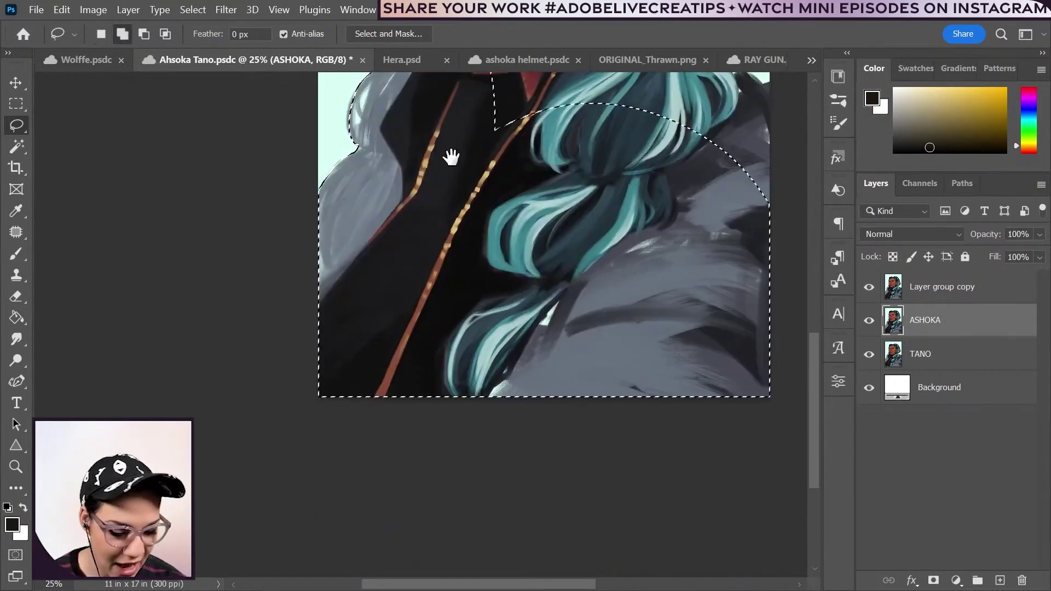
left_click_drag(718, 240, 570, 460)
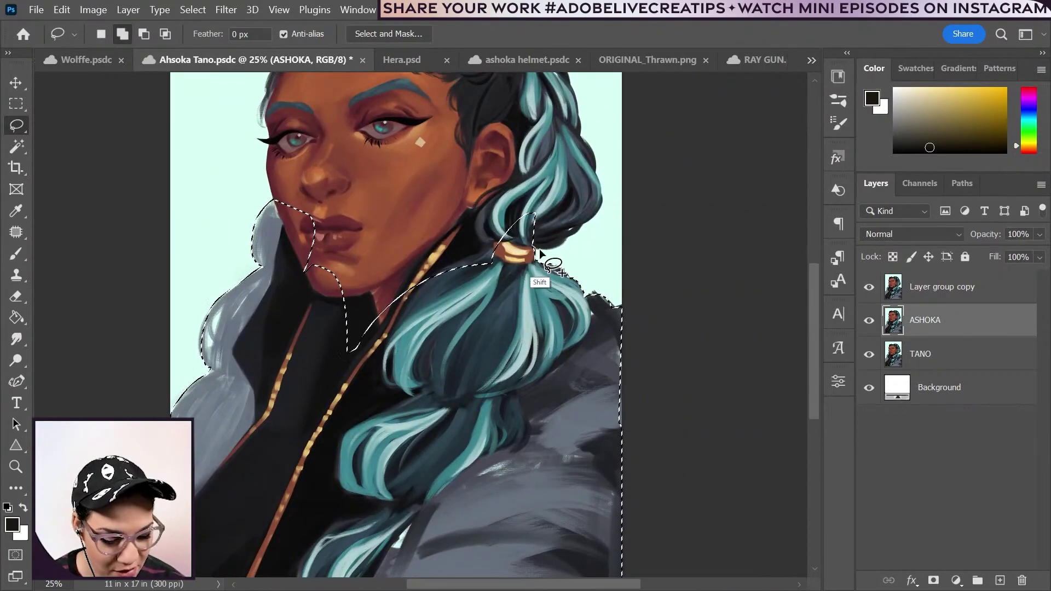
left_click_drag(595, 218, 475, 217)
left_click_drag(676, 285, 638, 438)
Extend the lasso selection around the upper ponytail, the braided hair and the far side of the face
left_click_drag(552, 357, 564, 347)
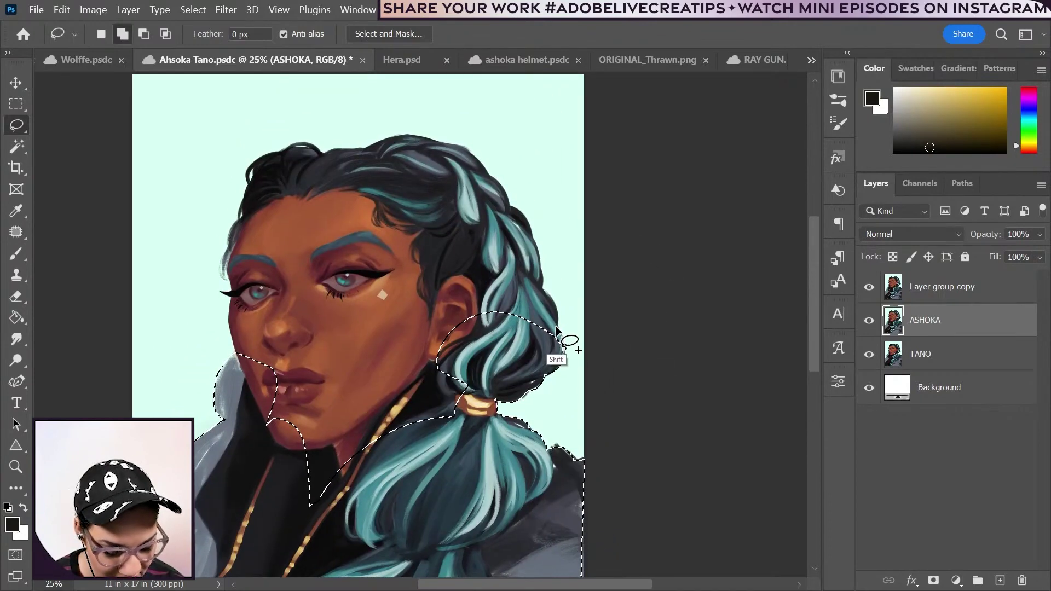
left_click_drag(499, 378, 516, 350)
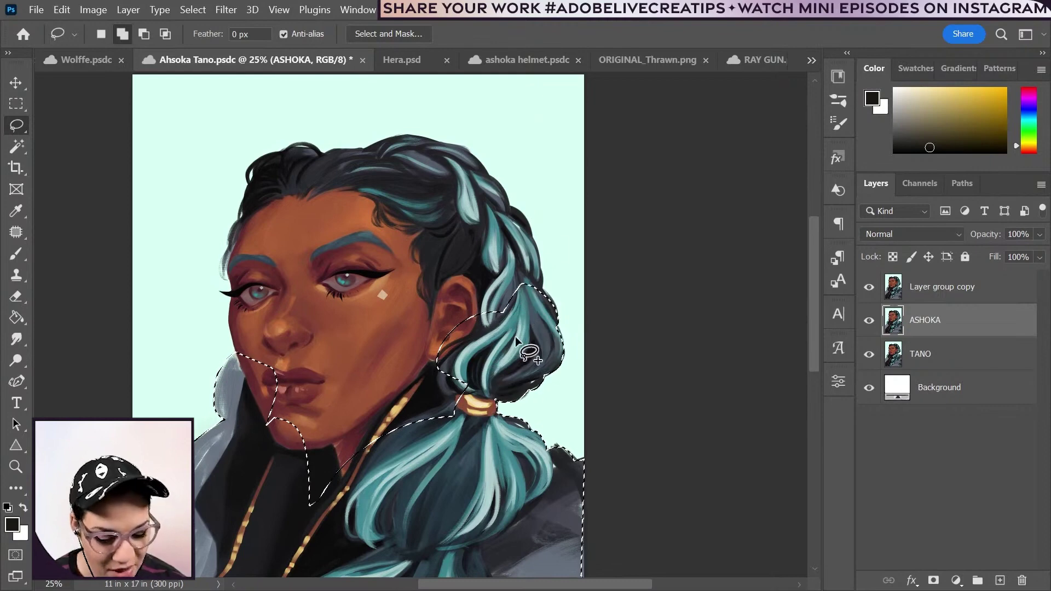
mouse_move(539, 300)
left_mouse_down()
mouse_move(538, 267)
mouse_move(466, 260)
mouse_move(493, 267)
left_mouse_up()
mouse_move(511, 211)
left_mouse_down("shift")
mouse_move(475, 218)
mouse_move(481, 242)
left_mouse_up("shift")
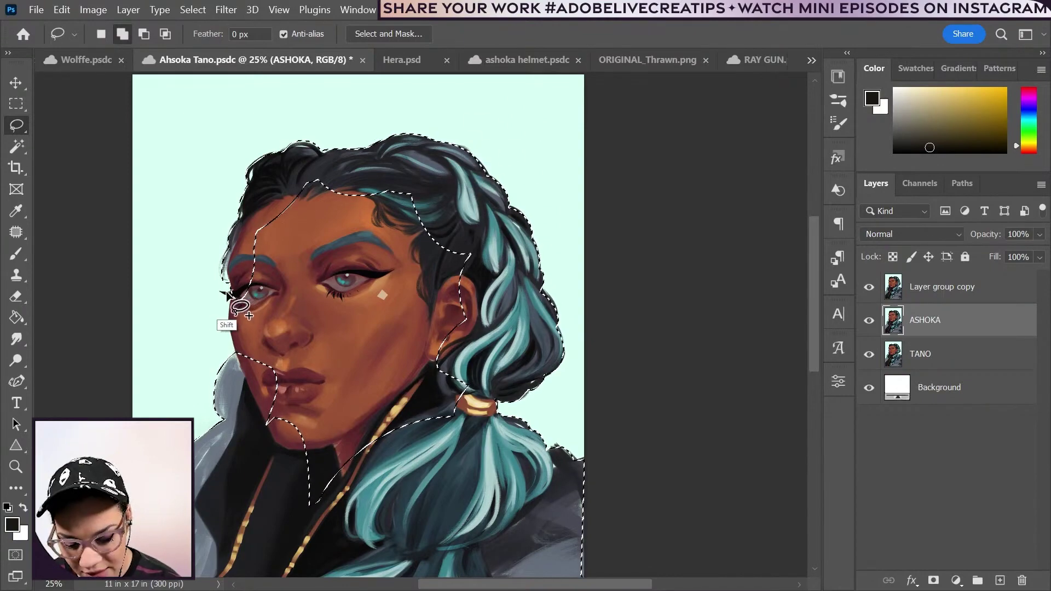
mouse_move(276, 255)
left_mouse_down("shift")
mouse_move(226, 330)
mouse_move(224, 296)
left_mouse_up("shift")
mouse_move(290, 179)
left_mouse_down("shift")
mouse_move(248, 234)
mouse_move(307, 173)
left_mouse_up("shift")
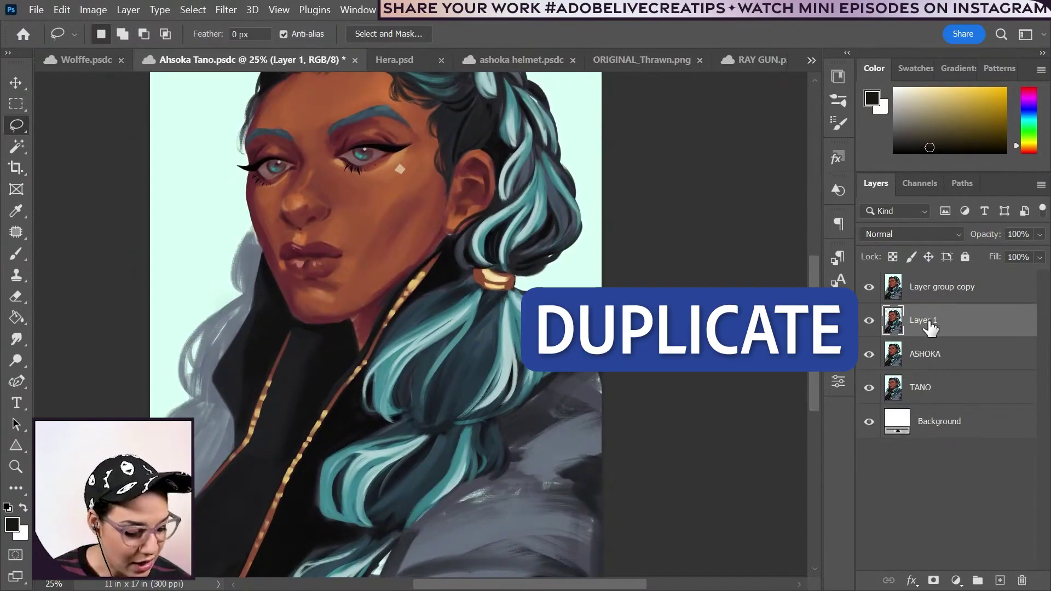
Rename the duplicated cut-out layer TANO BG and add it to the OLD WORK REMIX library
double_click(931, 323)
type("TANO BG")
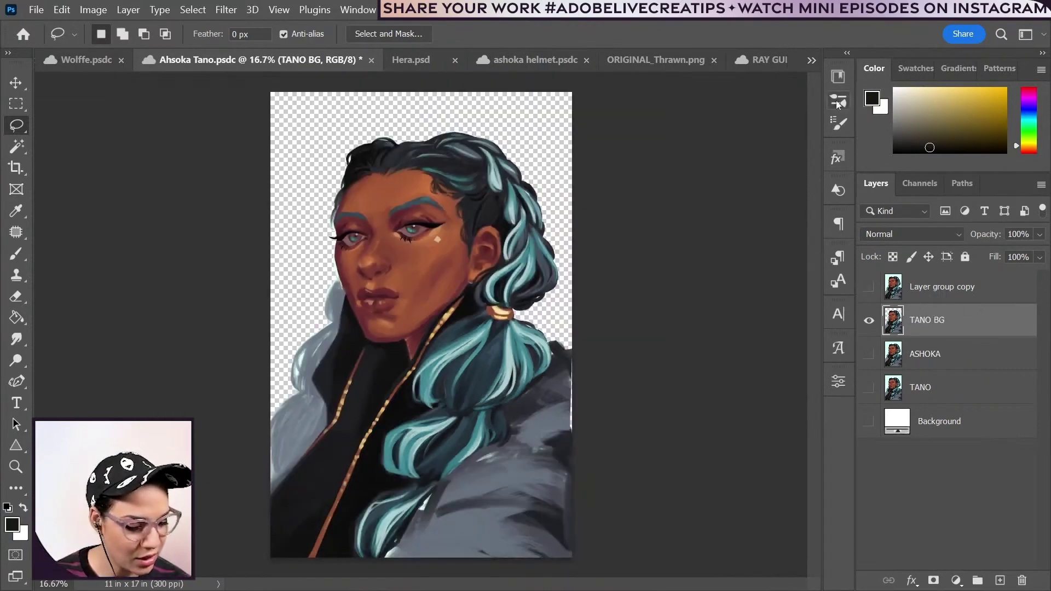
left_click(838, 77)
left_click_drag(963, 325, 727, 276)
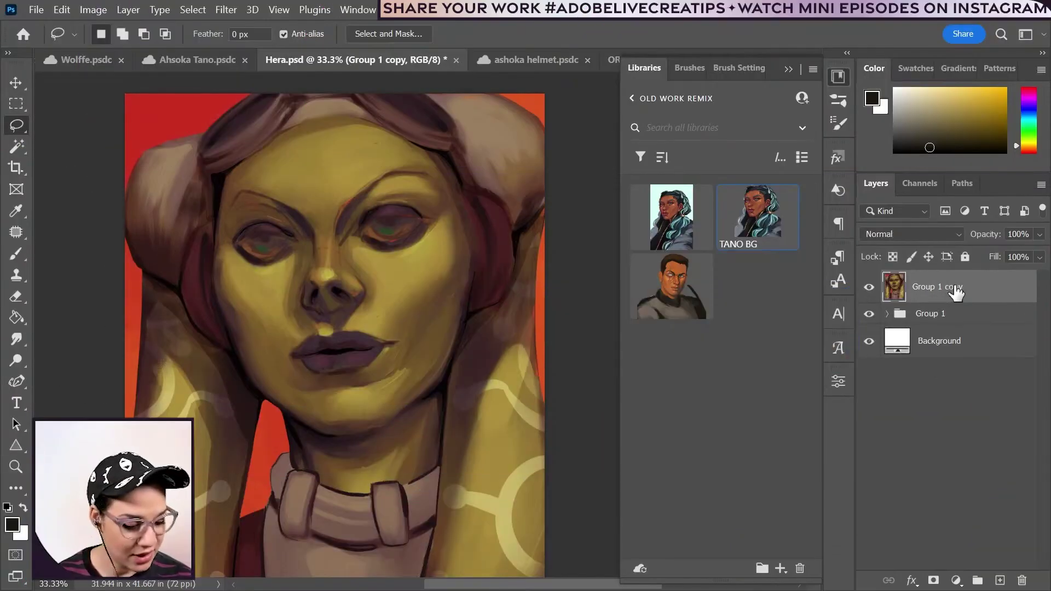
Rename the Group 1 copy layer in the Hera document HERA and add it to the OLD WORK REMIX library
double_click(953, 288)
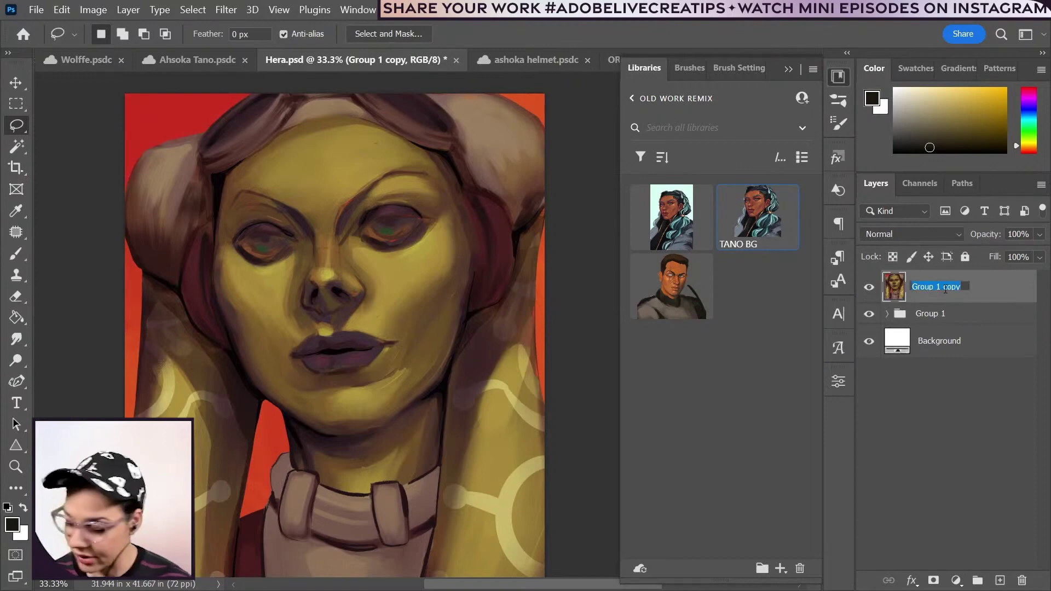
type("HERA")
key("Return")
left_click_drag(945, 293, 799, 294)
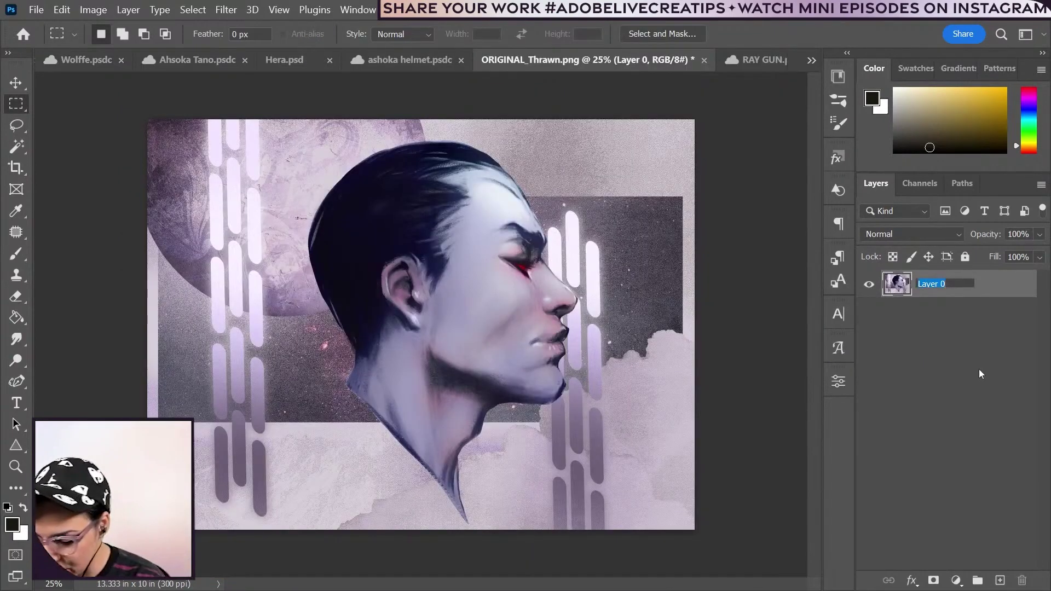
Rename Layer 0 in the Thrawn document THRAWN
type("THRA")
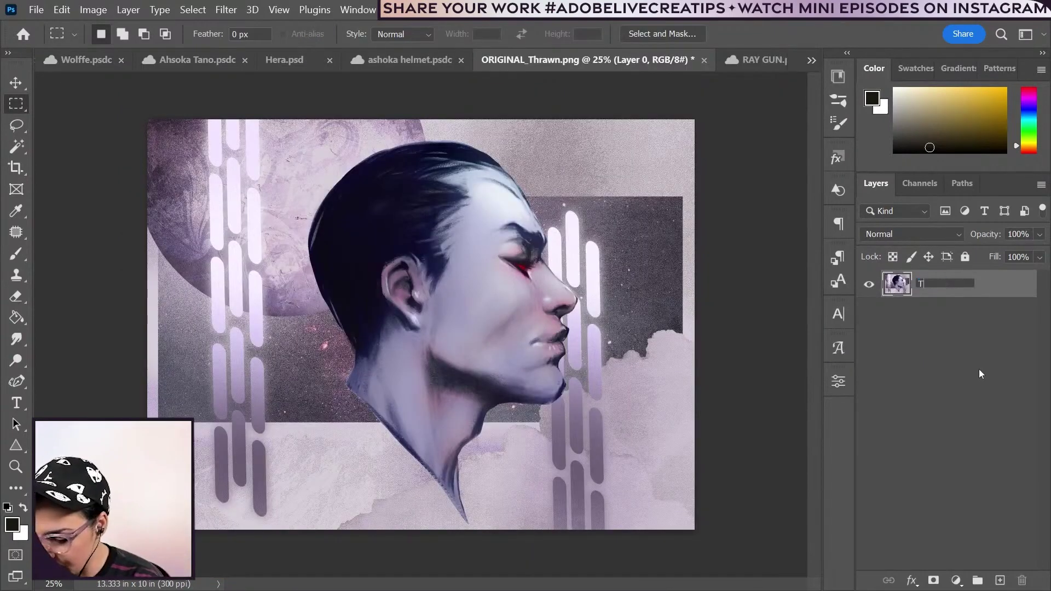
type("WN")
key("Return")
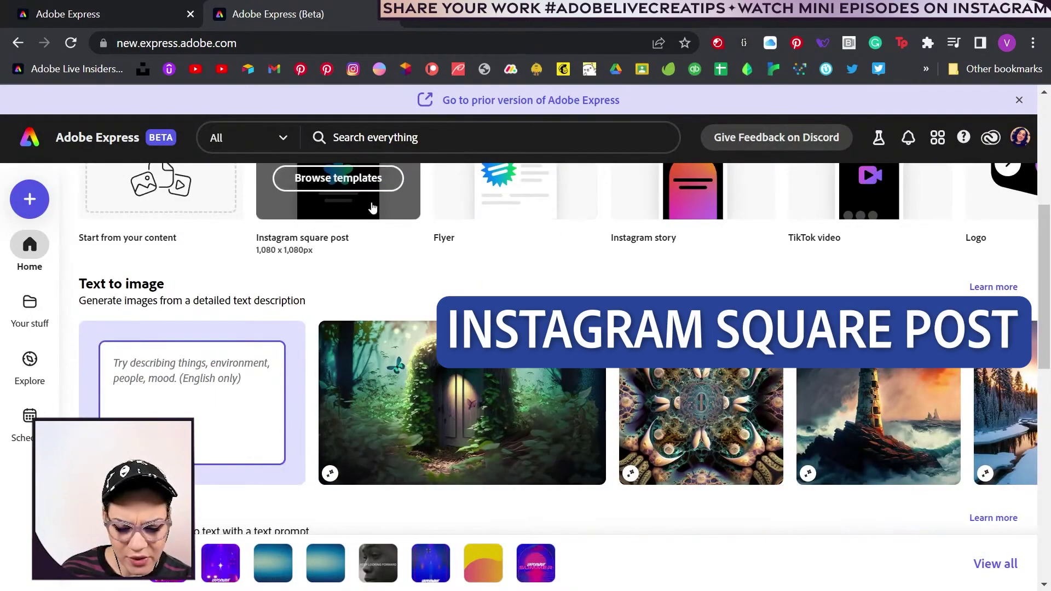
In Adobe Express, browse the Instagram square post templates and open the NEW TRENDS urban fashion template
scroll(368, 230, "up", 3)
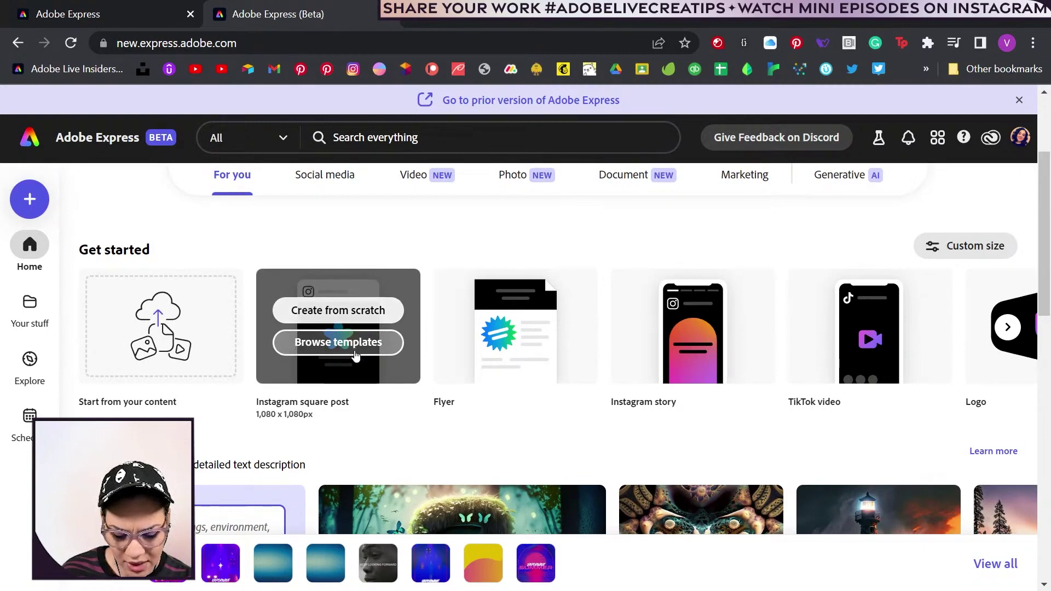
left_click(338, 343)
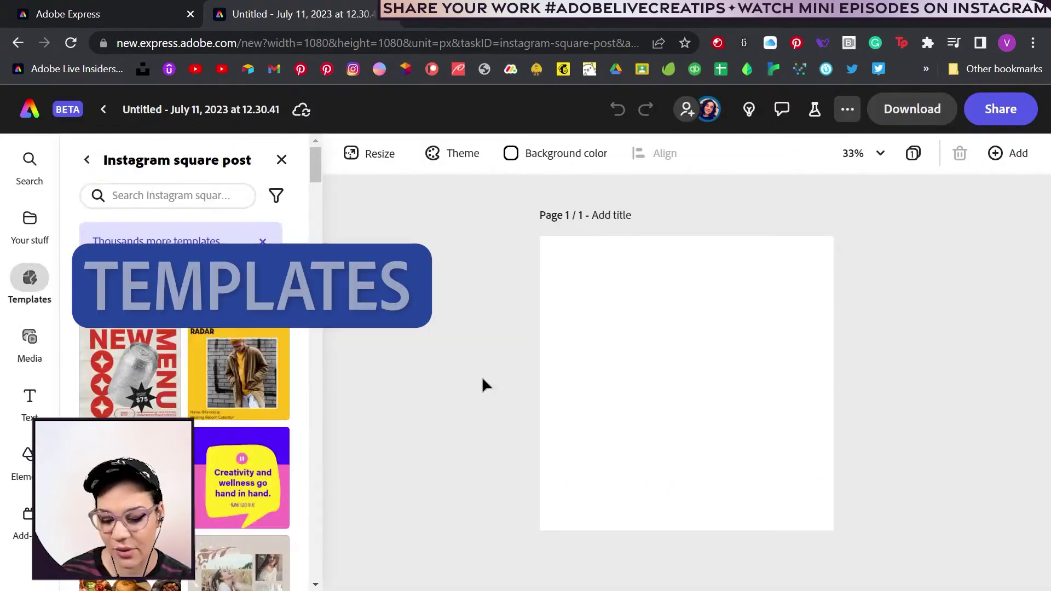
scroll(250, 419, "down", 4)
scroll(249, 419, "down", 6)
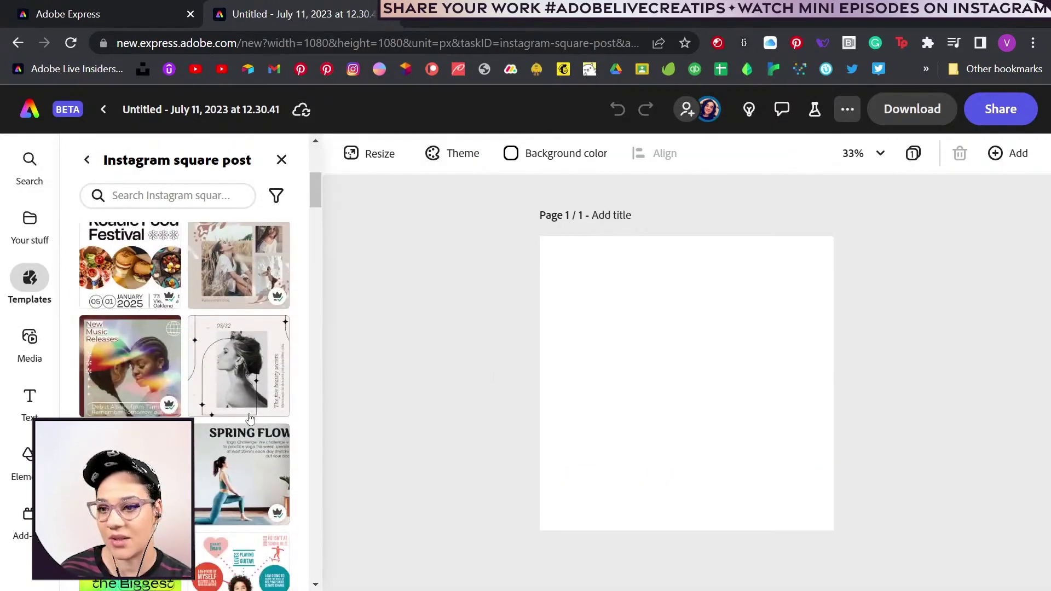
scroll(249, 419, "down", 3)
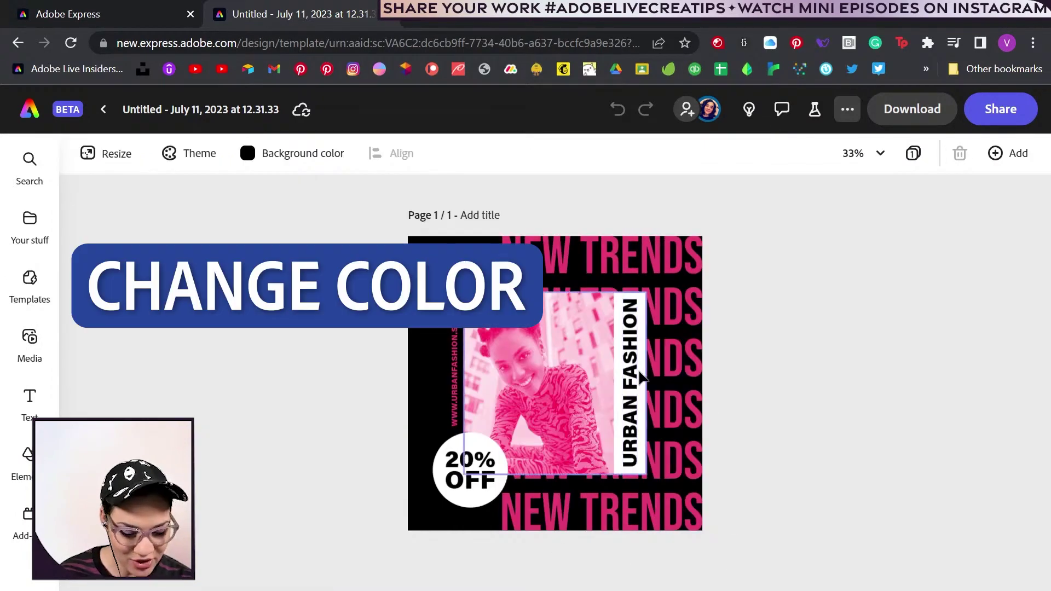
Replace the repeated NEW TRENDS text with a single light blue THRAWN heading and enlarge it along the design's upper edge
left_click(676, 254)
left_click(734, 255)
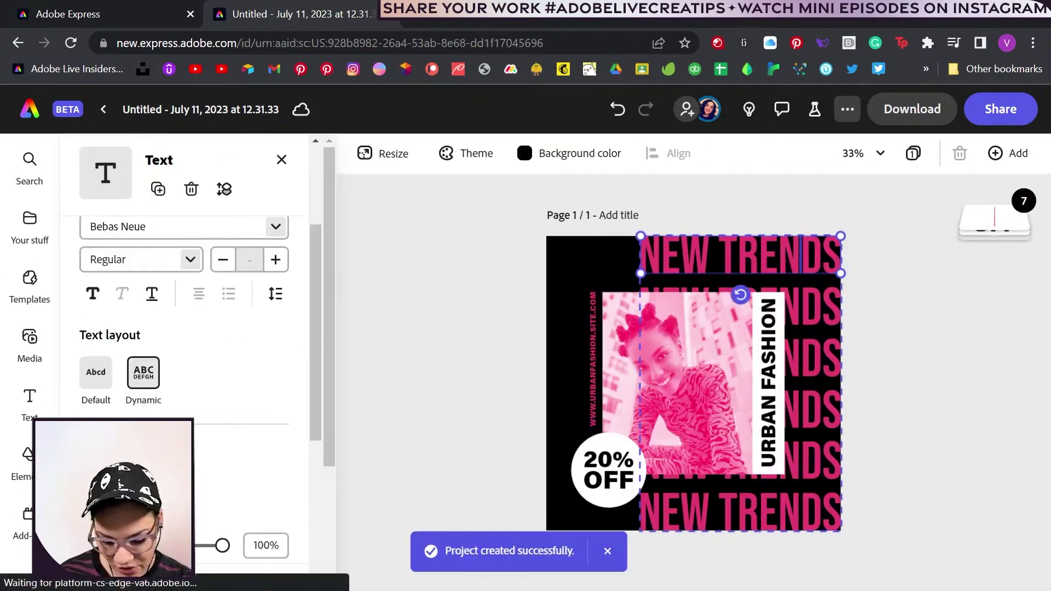
left_click(95, 474)
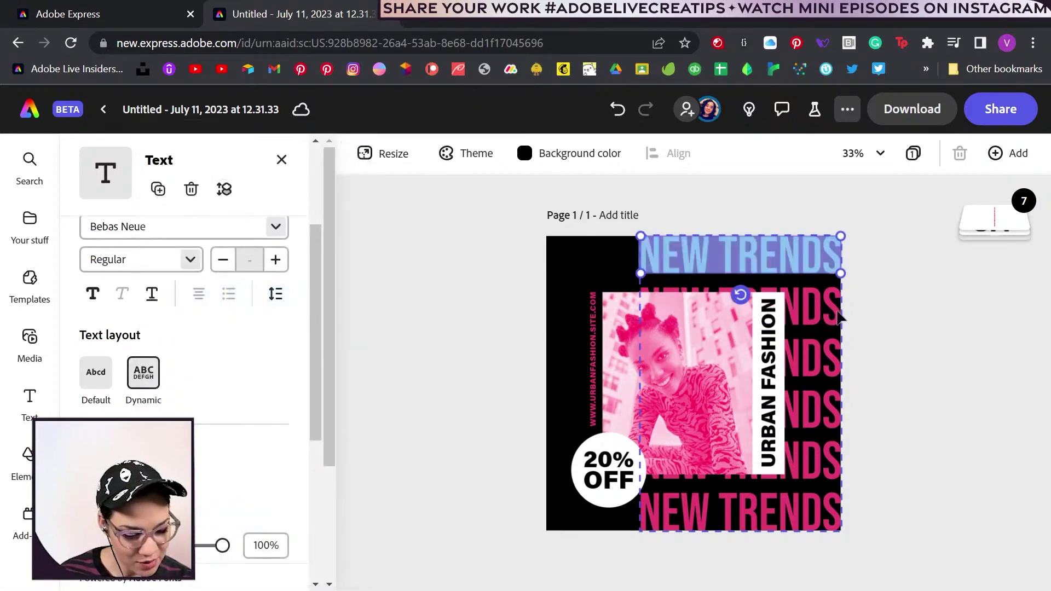
type("THRAWN")
left_click_drag(639, 273, 541, 315)
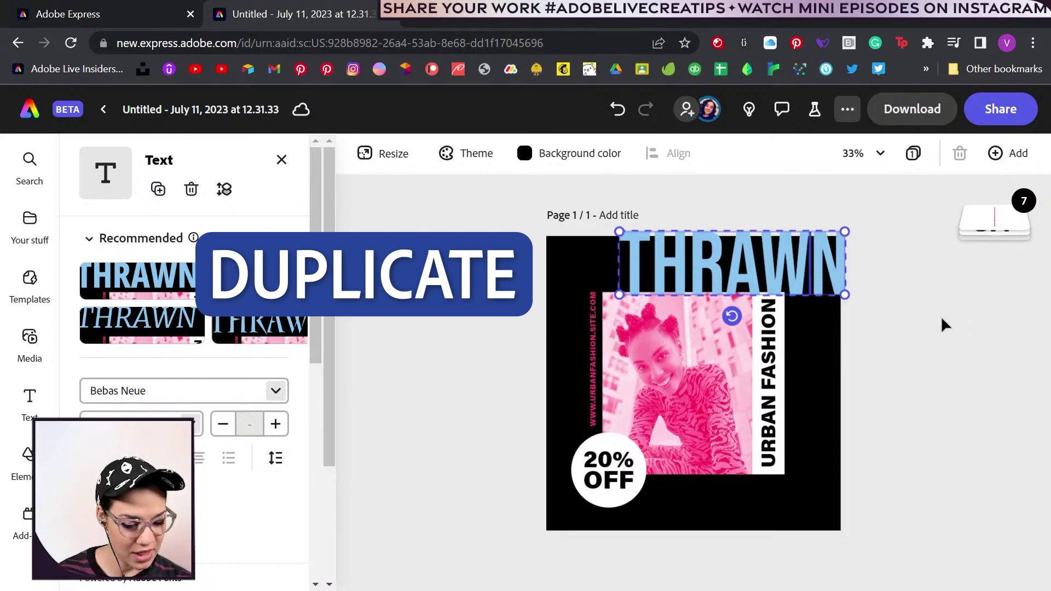
Repeat the THRAWN heading down the page and widen the white rectangle behind the photo toward the page's left edge
left_click(945, 325)
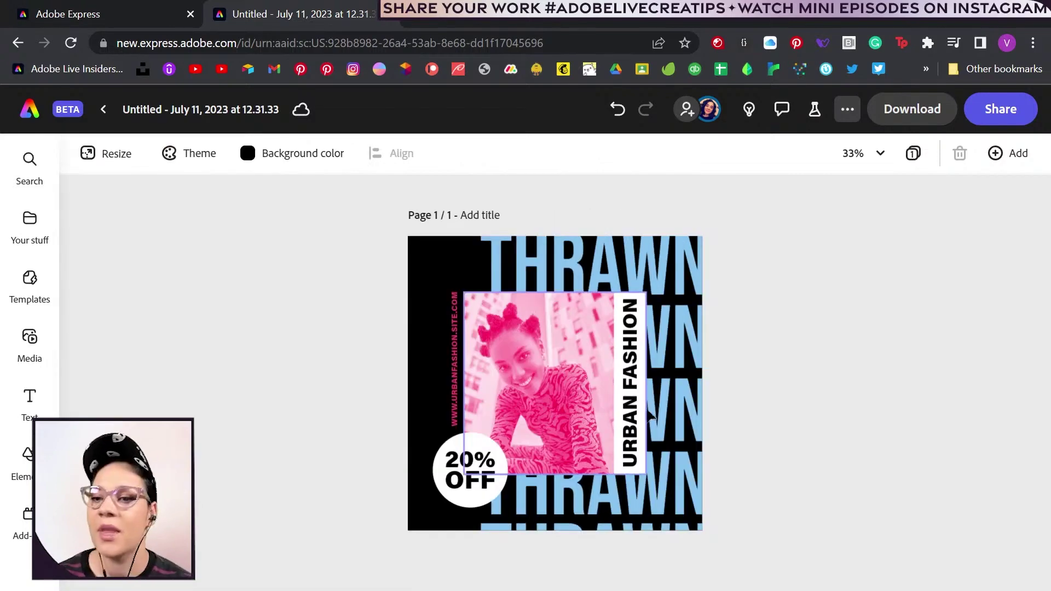
left_click(584, 390)
left_click_drag(761, 383, 812, 380)
left_click_drag(777, 315, 729, 317)
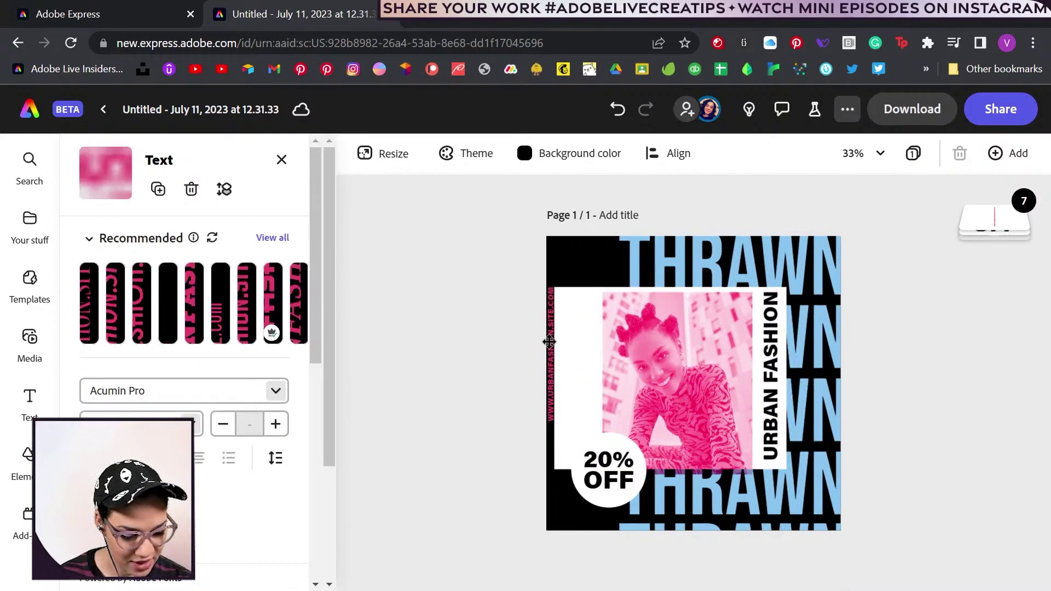
Delete the pink fashion photo and place the Thrawn portrait from the OLD WORK REMIX library over the white rectangle
left_click(688, 399)
key("Delete")
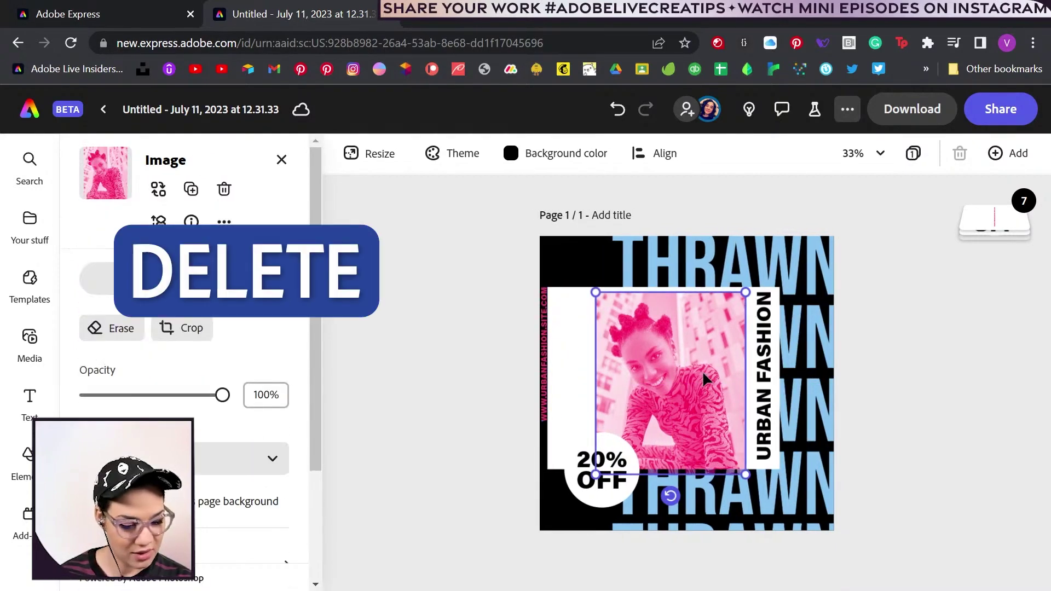
left_click(470, 387)
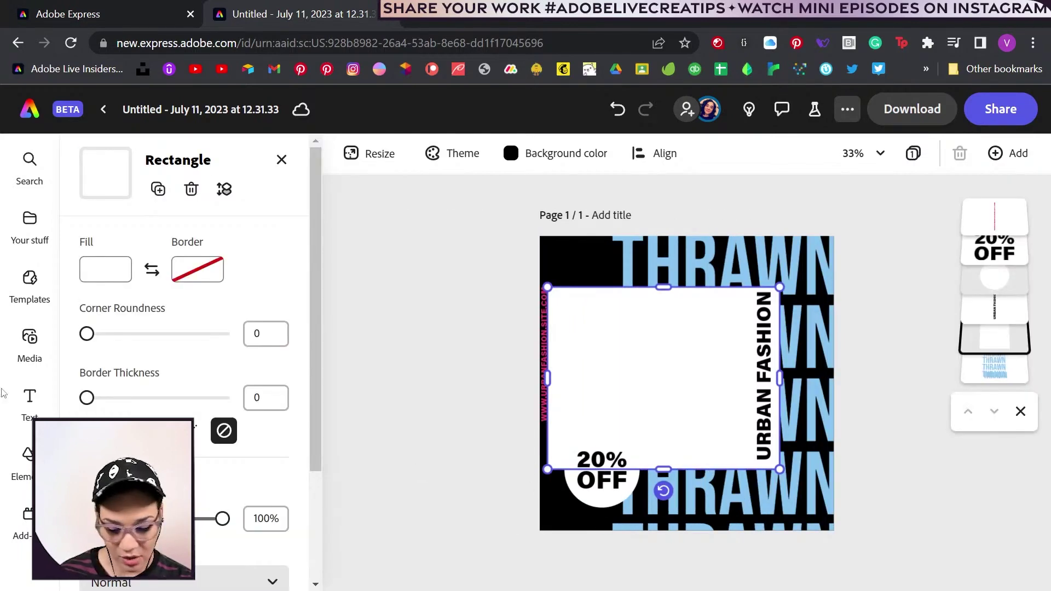
left_click(29, 224)
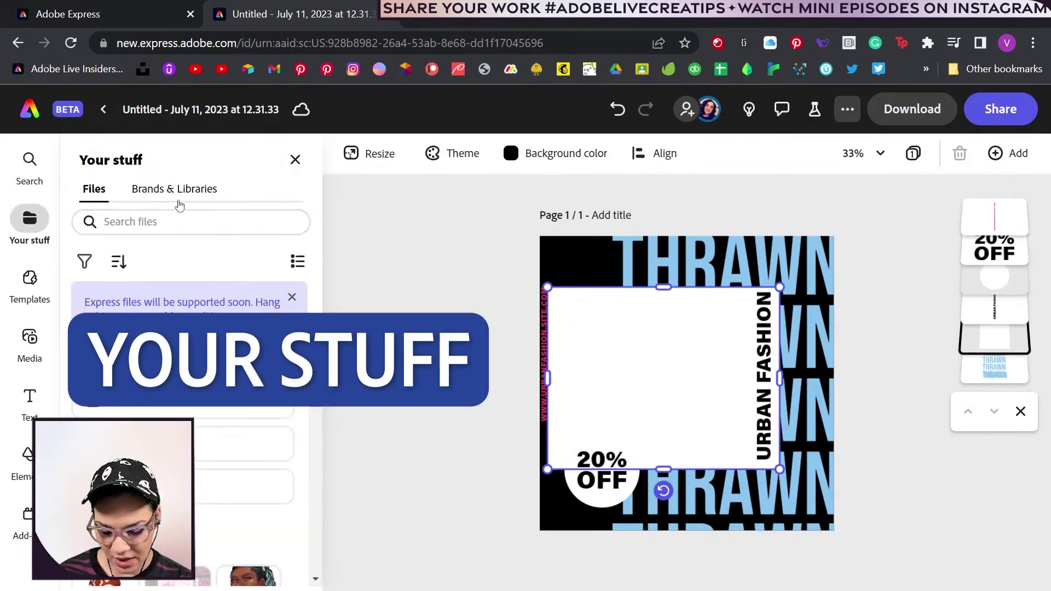
left_click(177, 202)
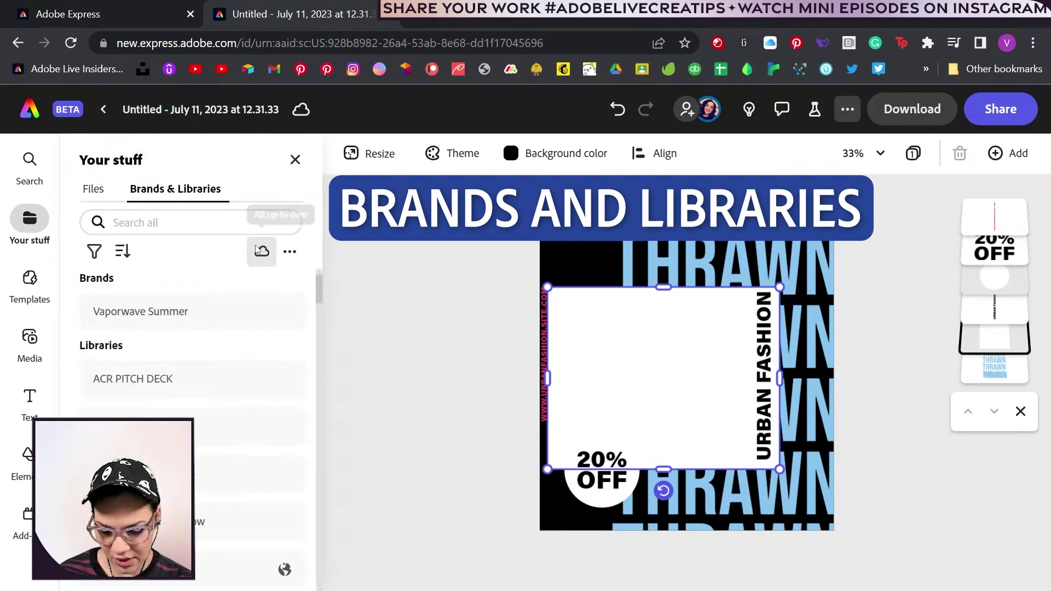
left_click(178, 222)
type("OLD WORK")
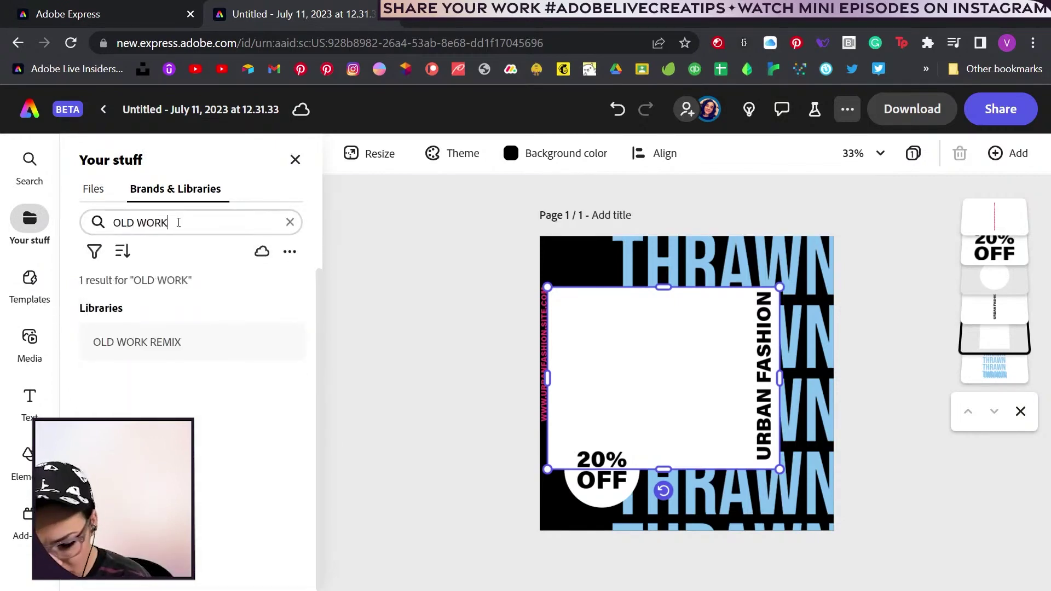
left_click(162, 353)
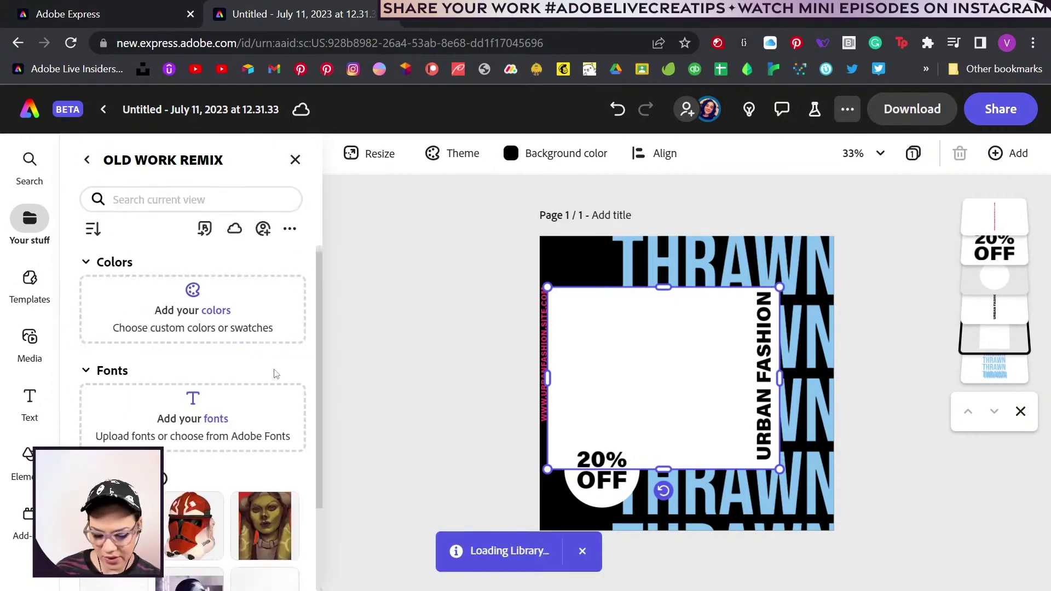
scroll(230, 438, "down", 2)
left_click_drag(229, 504, 652, 387)
Recolour all the THRAWN headings muted purple sampled from the portrait and sample another portrait colour for the page background
left_click(818, 307)
left_click(819, 334, "shift")
left_click(818, 407, "shift")
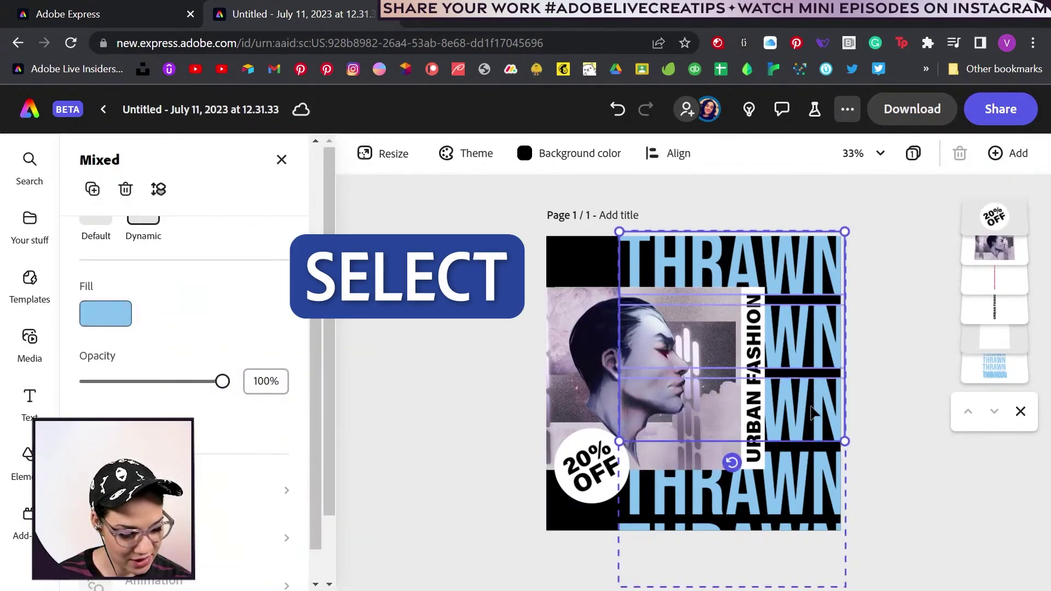
left_click(818, 482, "shift")
left_click(820, 539, "shift")
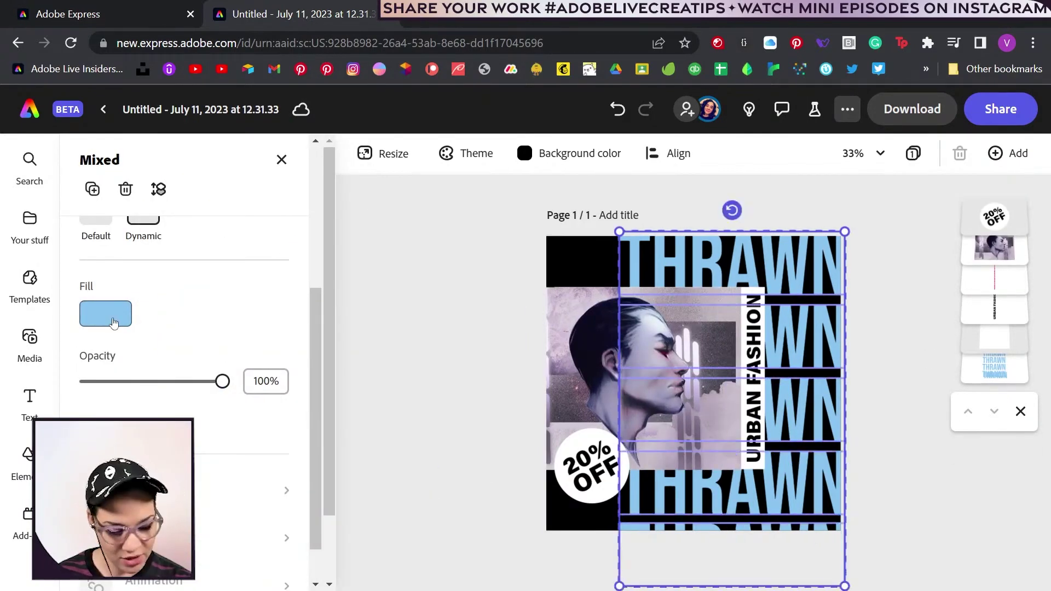
left_click(113, 320)
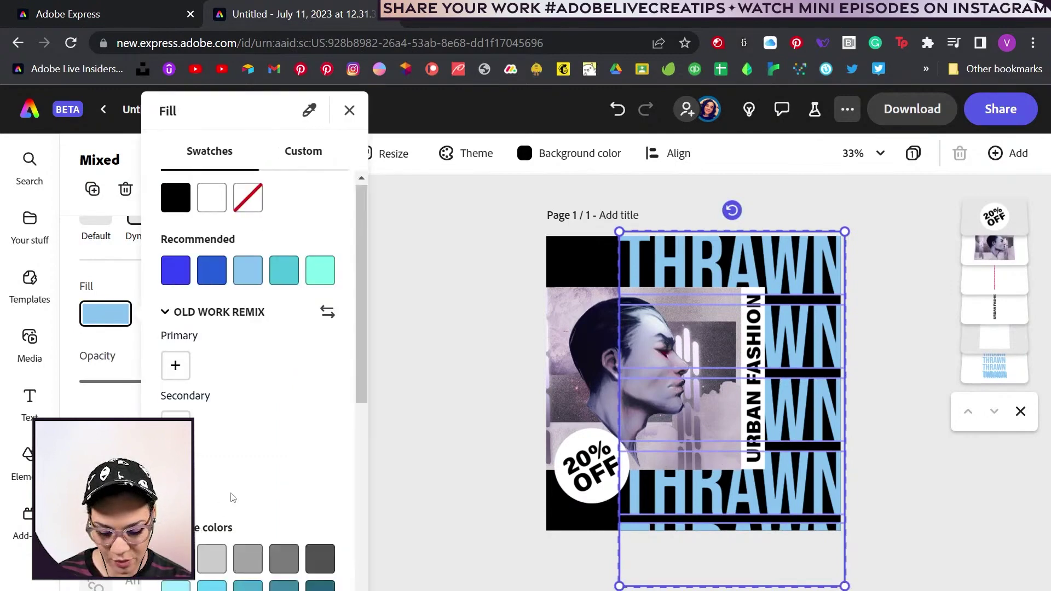
scroll(232, 495, "down", 5)
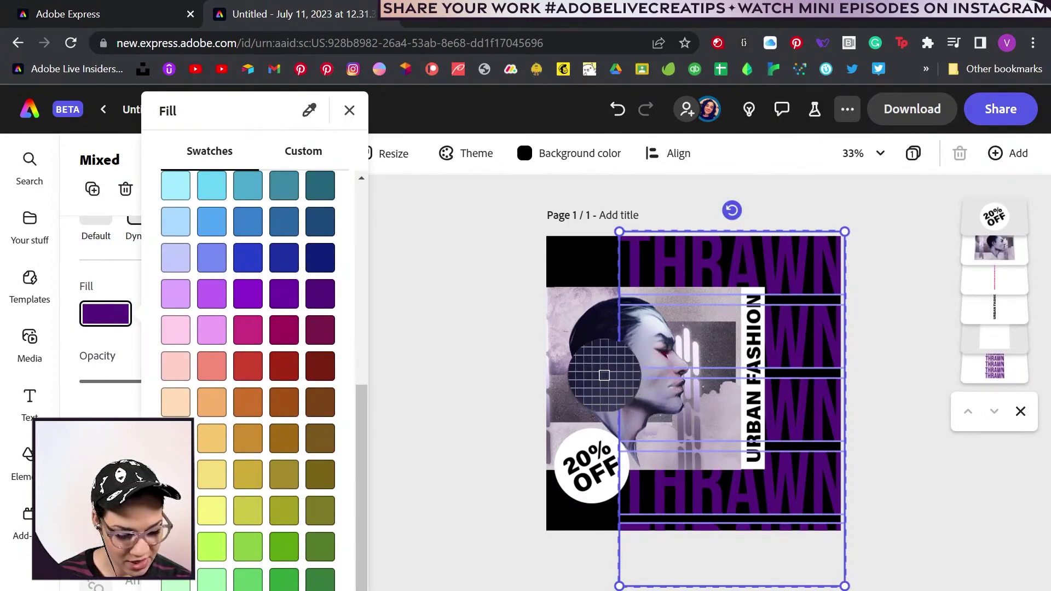
left_click(746, 410)
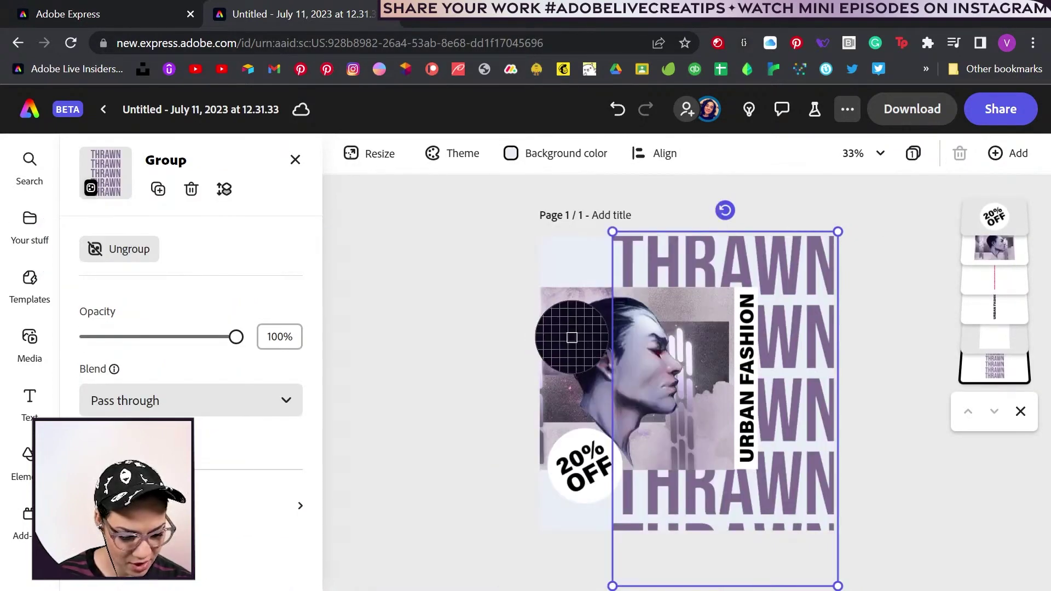
left_click(587, 355)
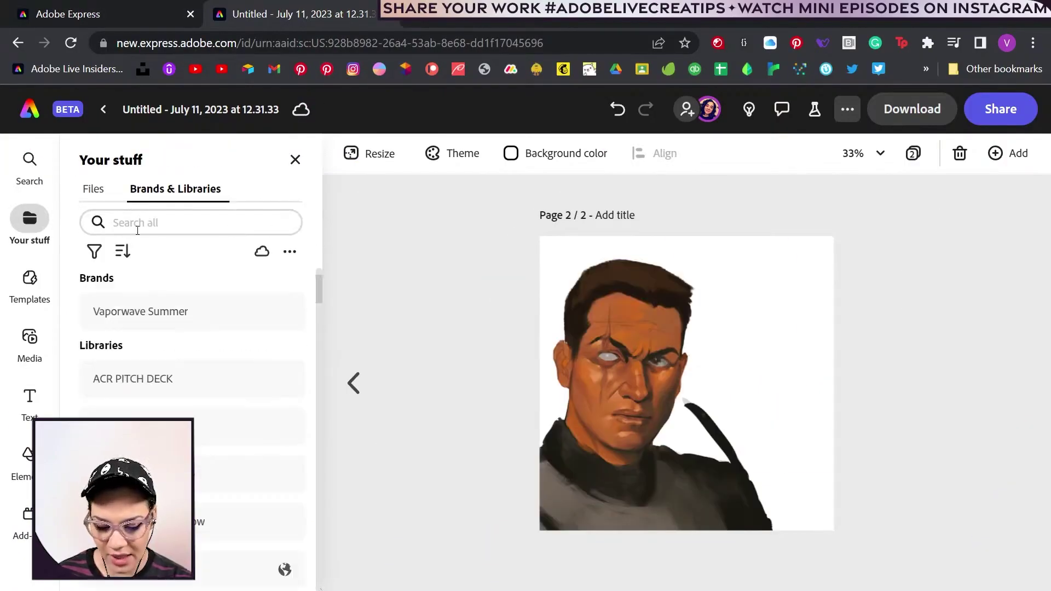
On page 2, place the tan texture from the VOODOO BRANDING library behind the scarred man's portrait and reposition the portrait
left_click(138, 223)
type("V")
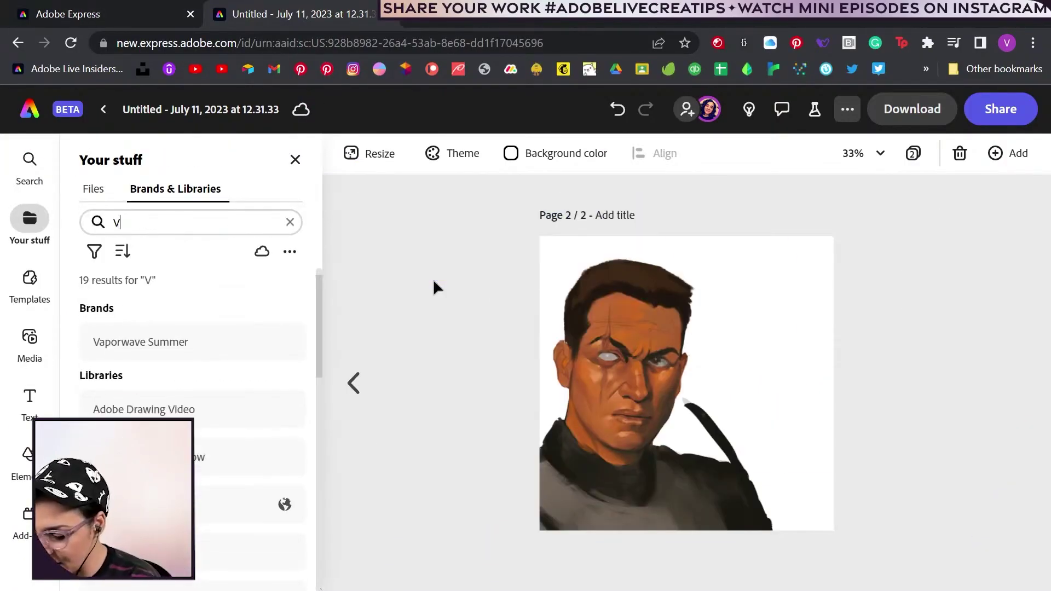
type("OODOO")
left_click(143, 342)
scroll(219, 383, "down", 10)
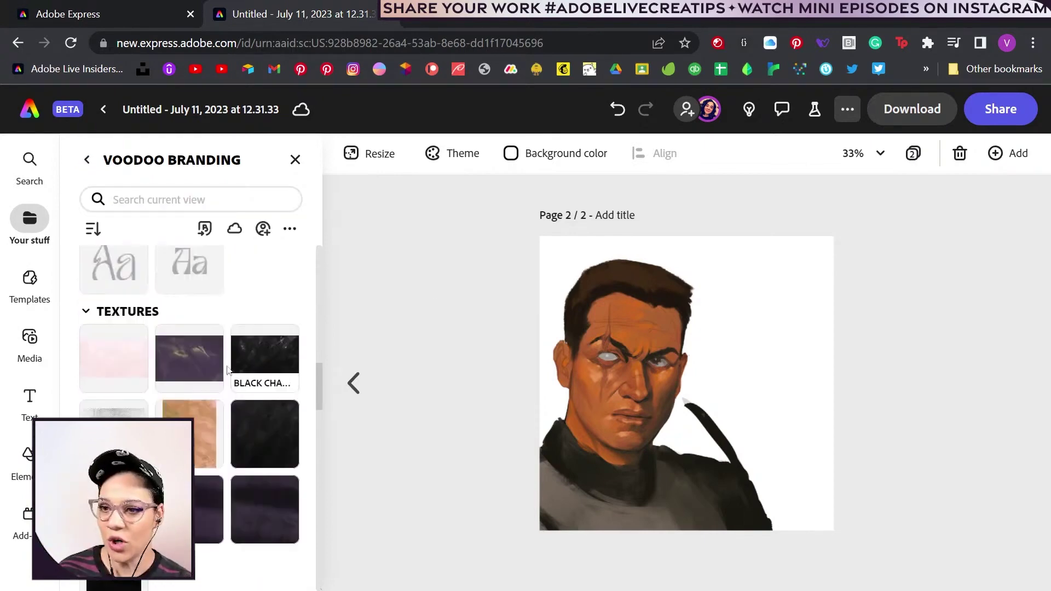
left_click_drag(204, 419, 727, 340)
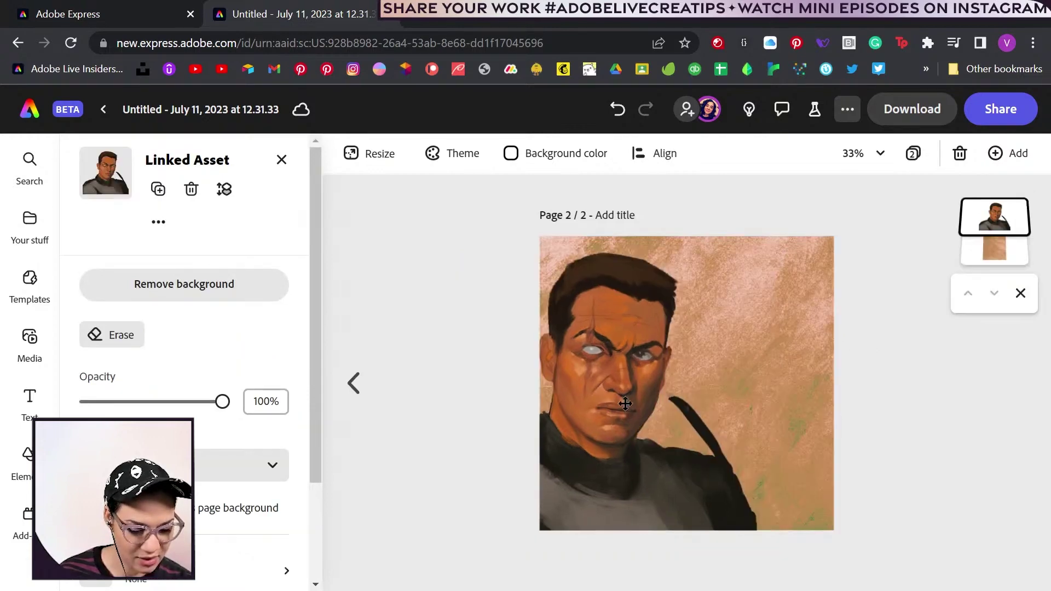
left_click_drag(627, 403, 639, 413)
Add a WOLFFE heading filled with #FCE8E8 and offset it slightly over a dark purple copy as a shadow
left_click(789, 316)
left_click(29, 400)
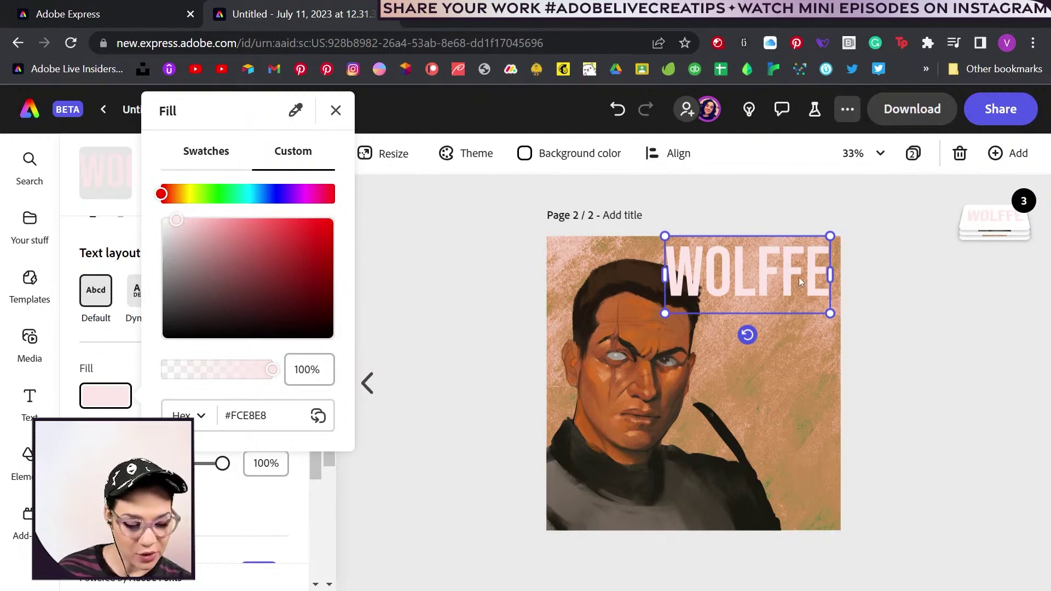
left_click(799, 282)
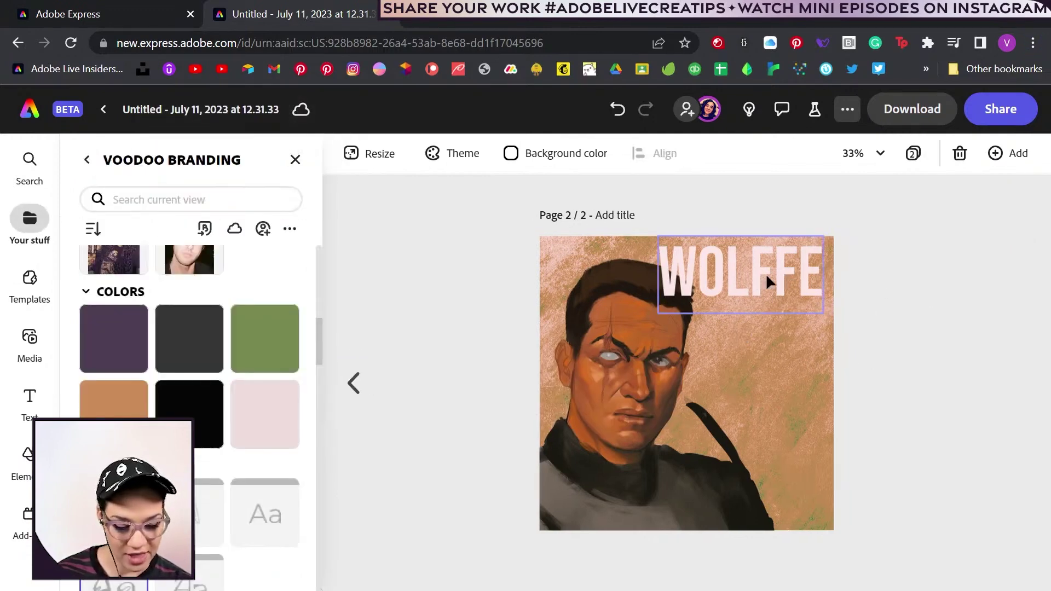
left_click(766, 282)
left_click_drag(723, 278, 716, 279)
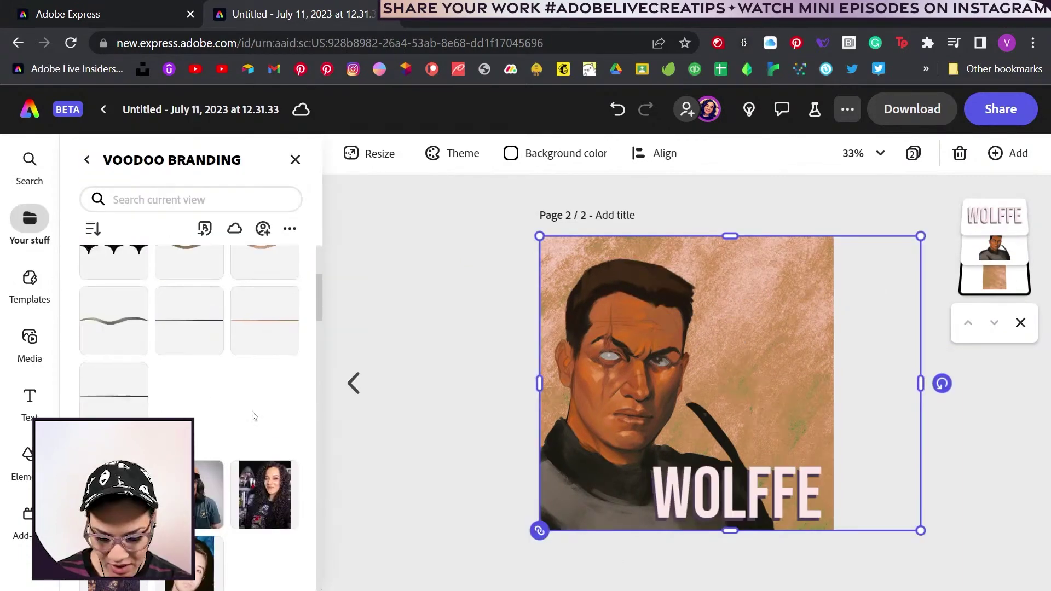
Add the green and orange wispy element from the VOODOO BRANDING library, enlarge it and position it beside the portrait
scroll(252, 416, "up", 3)
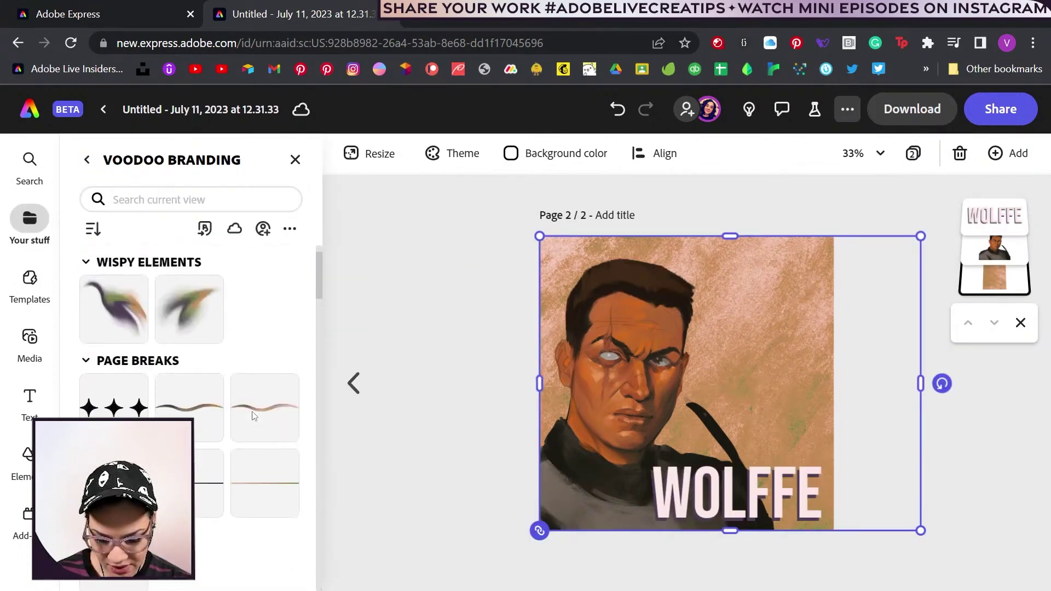
left_click(194, 310)
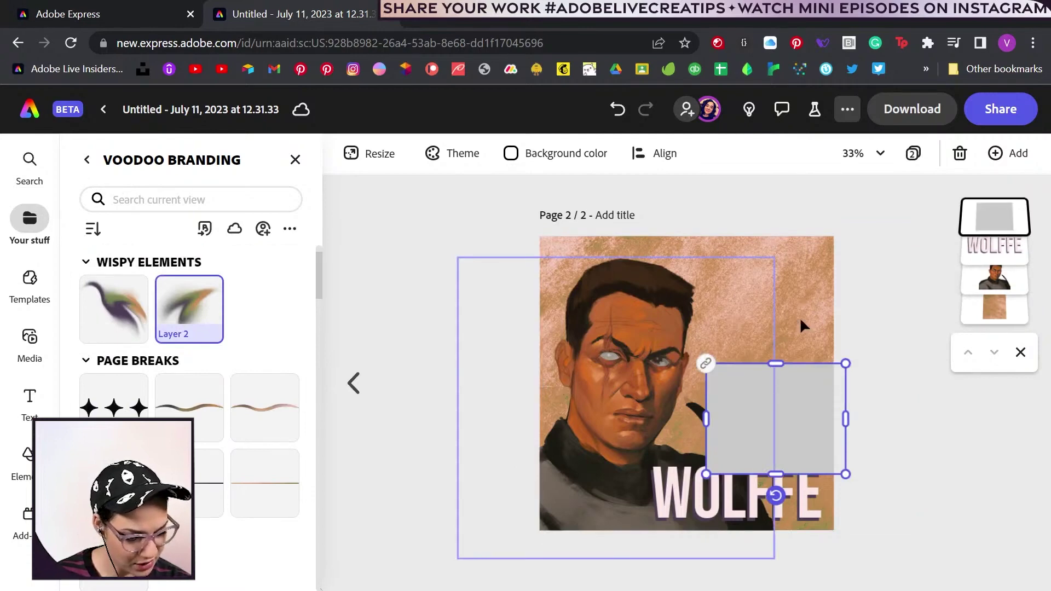
left_click_drag(846, 363, 1046, 198)
left_click_drag(850, 280, 750, 318)
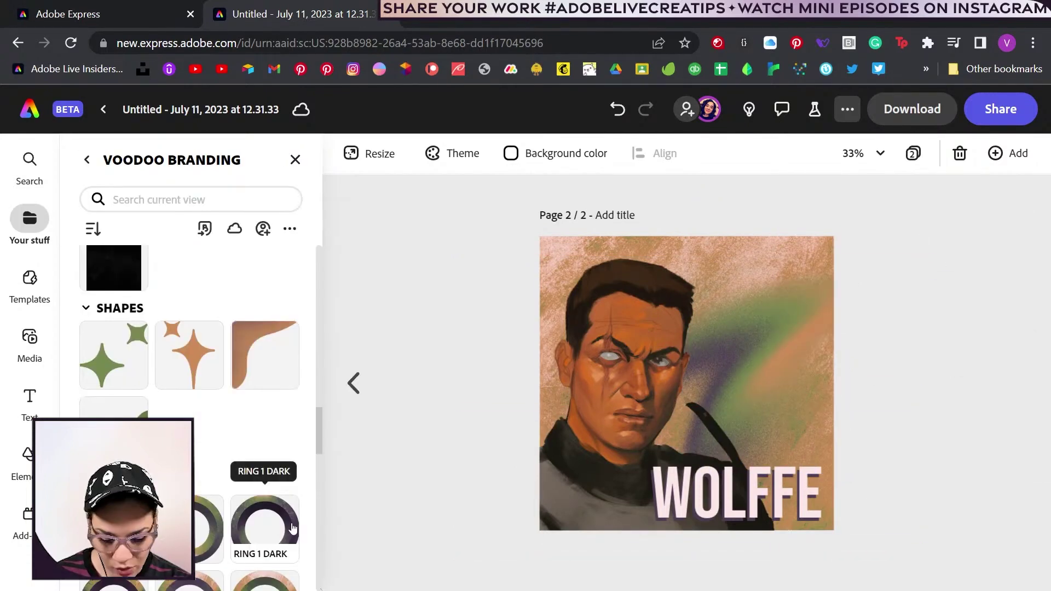
Add the RING 1 DARK shape, enlarged around the wispy element, and the GRAY logo from the library to the page
left_click_drag(268, 529, 880, 323)
left_click_drag(964, 373, 914, 318)
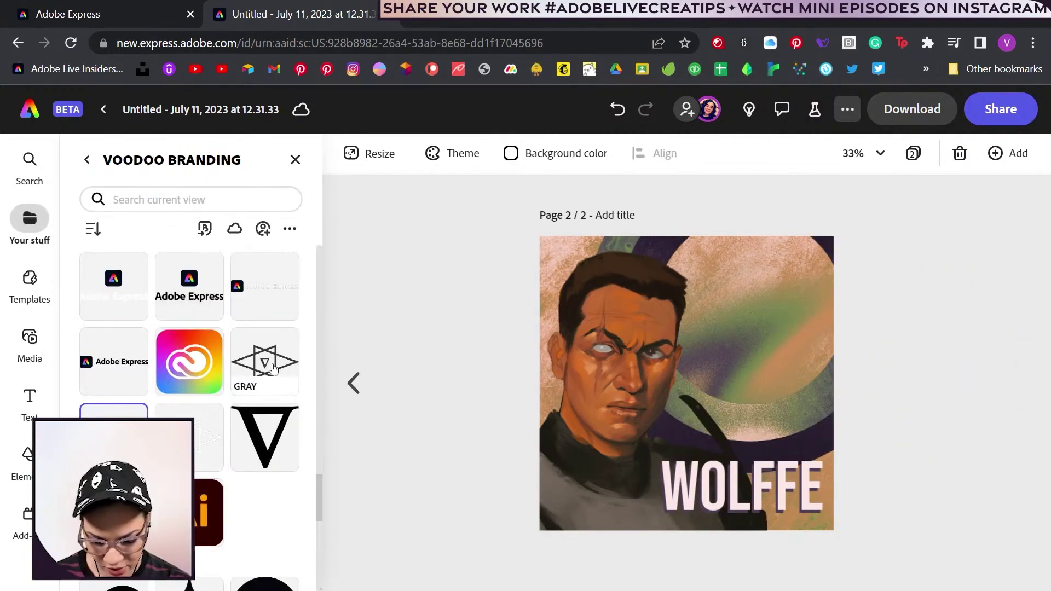
left_click_drag(265, 359, 746, 313)
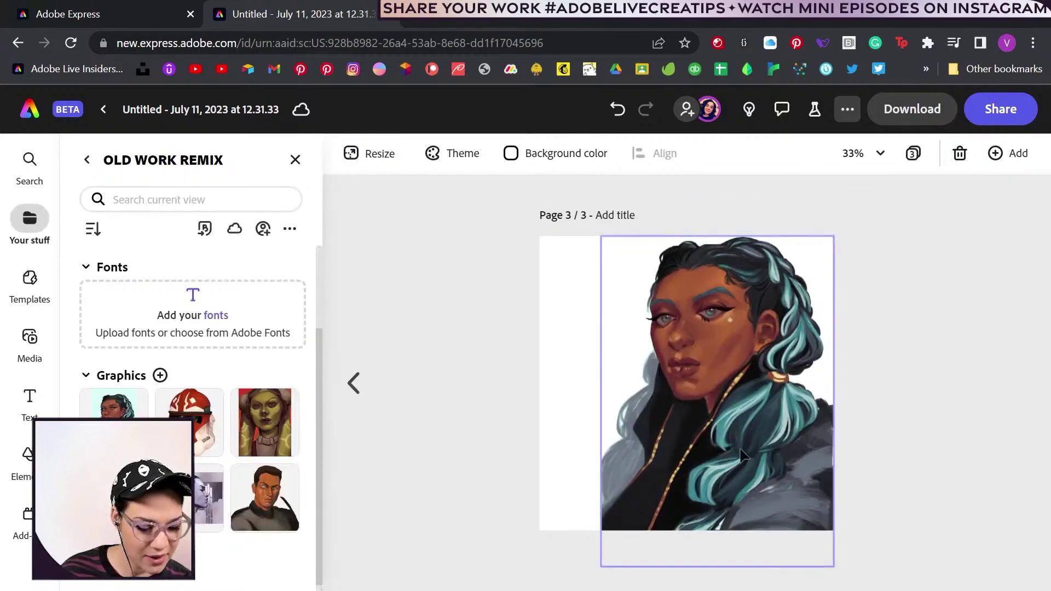
On page 3, shift the braided woman's portrait rightward and add a full-height black rectangle along the page's left side
mouse_move(759, 435)
left_mouse_down()
mouse_move(774, 428)
mouse_move(774, 438)
left_mouse_up()
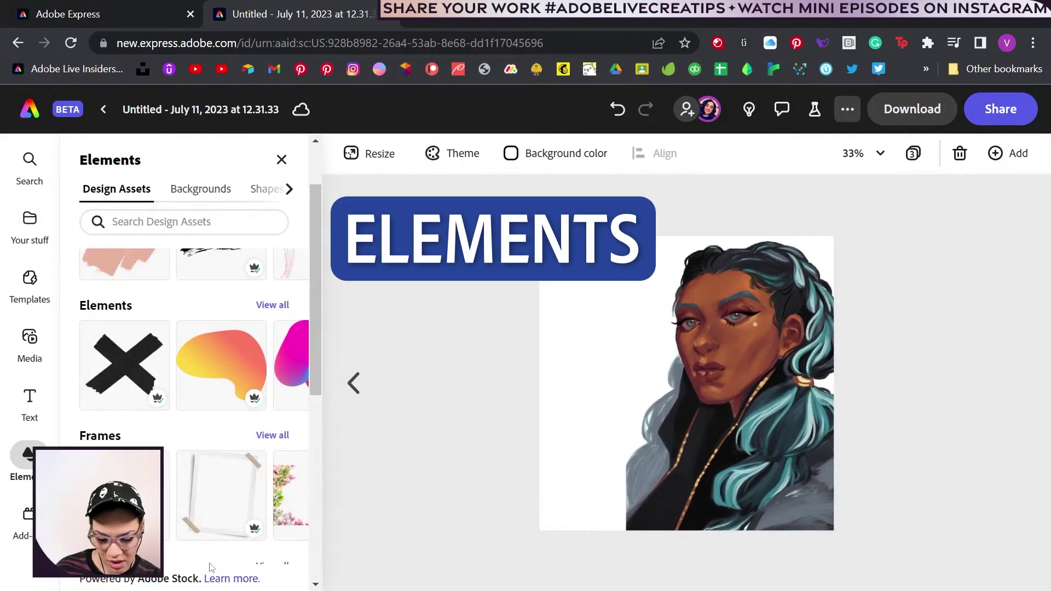
scroll(208, 383, "up", 2)
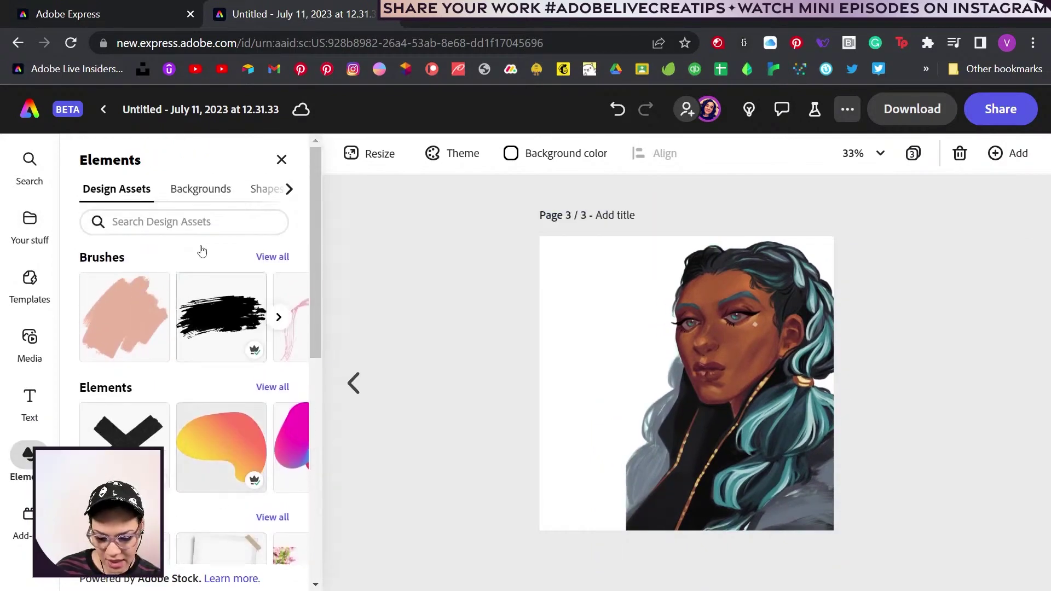
left_click(270, 192)
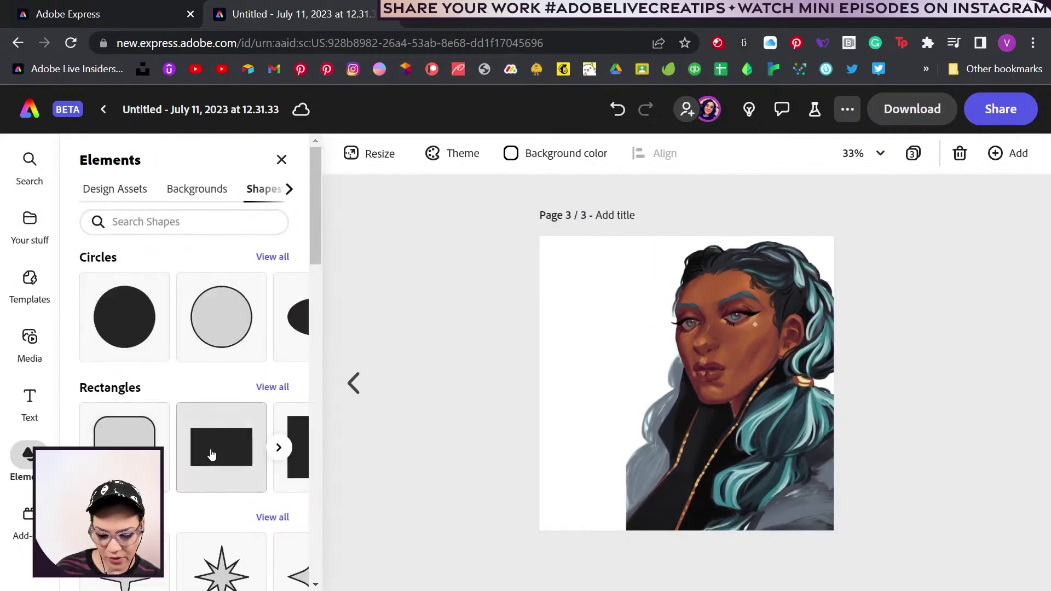
left_click(211, 455)
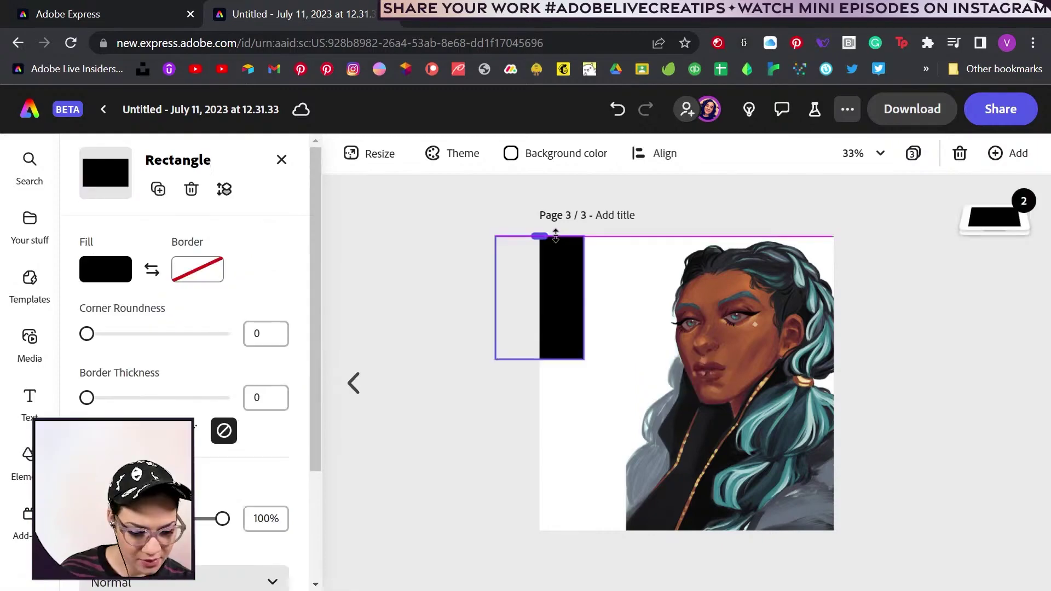
left_click_drag(550, 234, 550, 234)
left_click_drag(531, 366, 540, 531)
left_click_drag(553, 361, 605, 355)
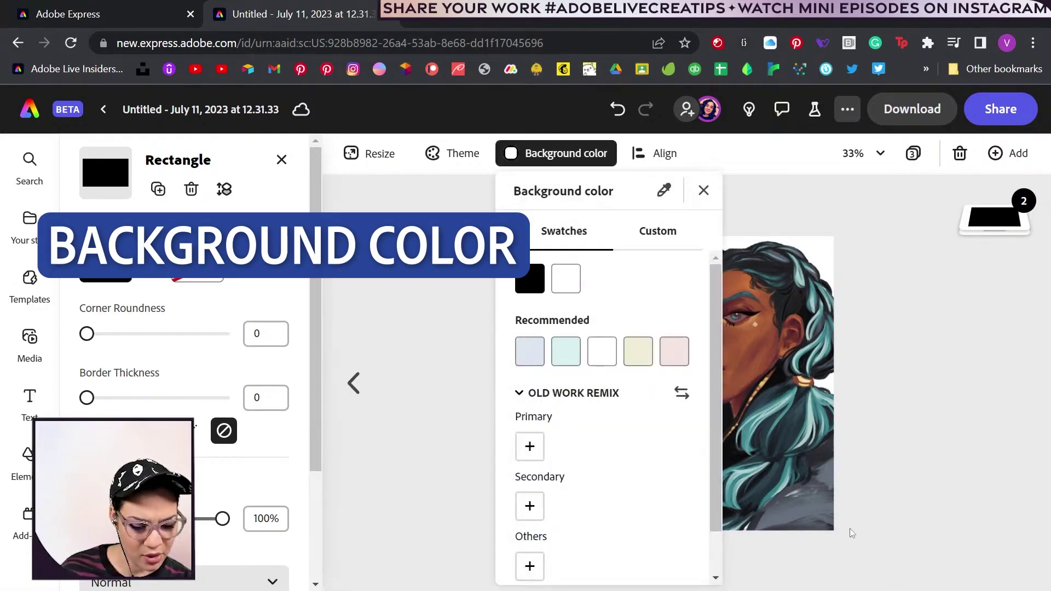
Set the page background to pale mint and add a diamond shape found by searching the shapes for DIAMONDS
left_click(566, 351)
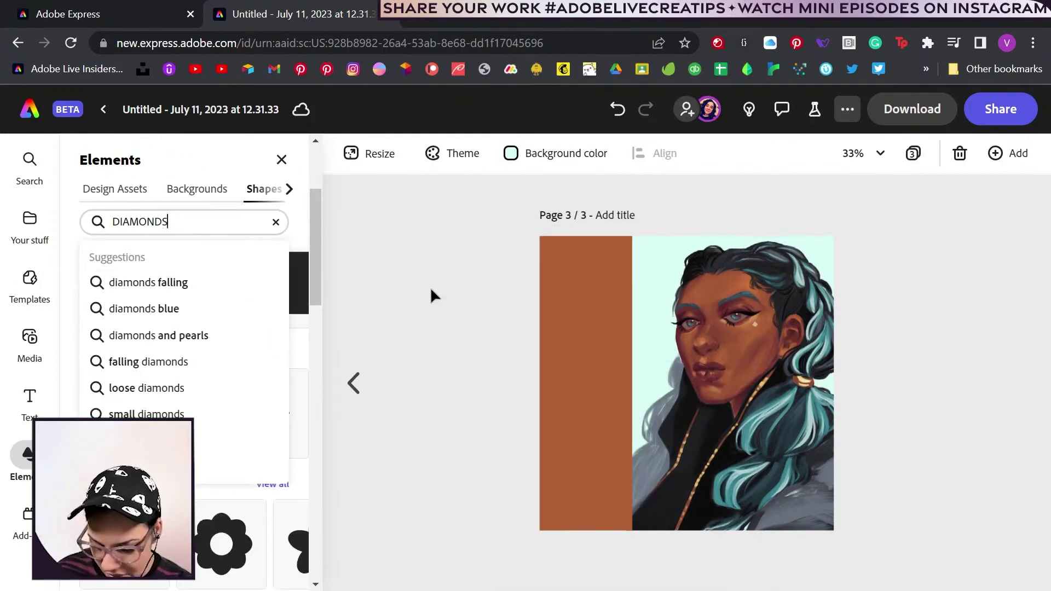
key("Return")
left_click(143, 371)
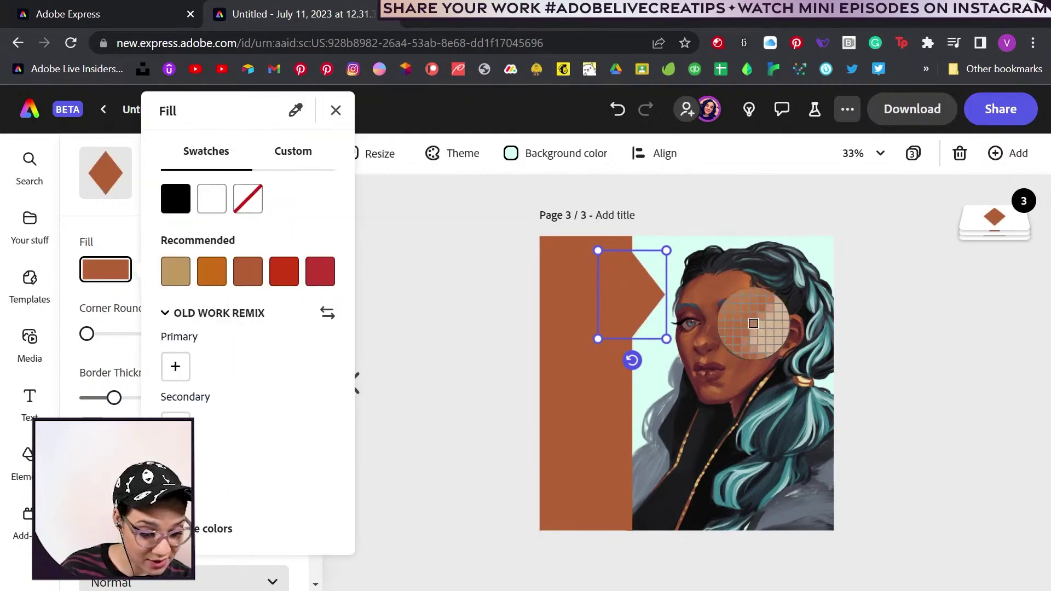
Fill the diamond with the tan sampled from the portrait's cheek mark and shift it to a slightly brighter, more saturated shade
left_click(755, 327)
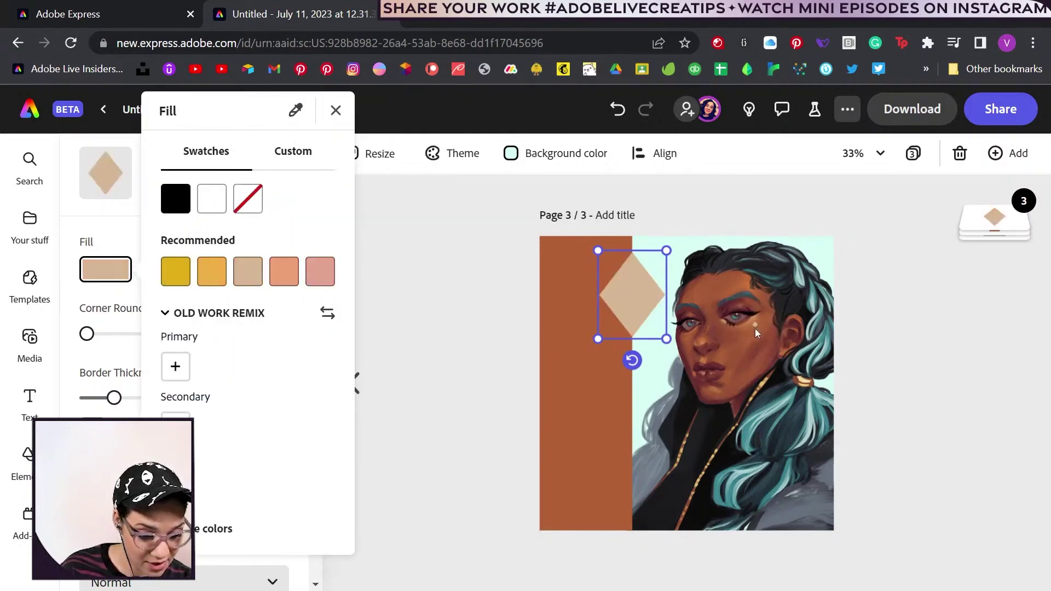
left_click(283, 162)
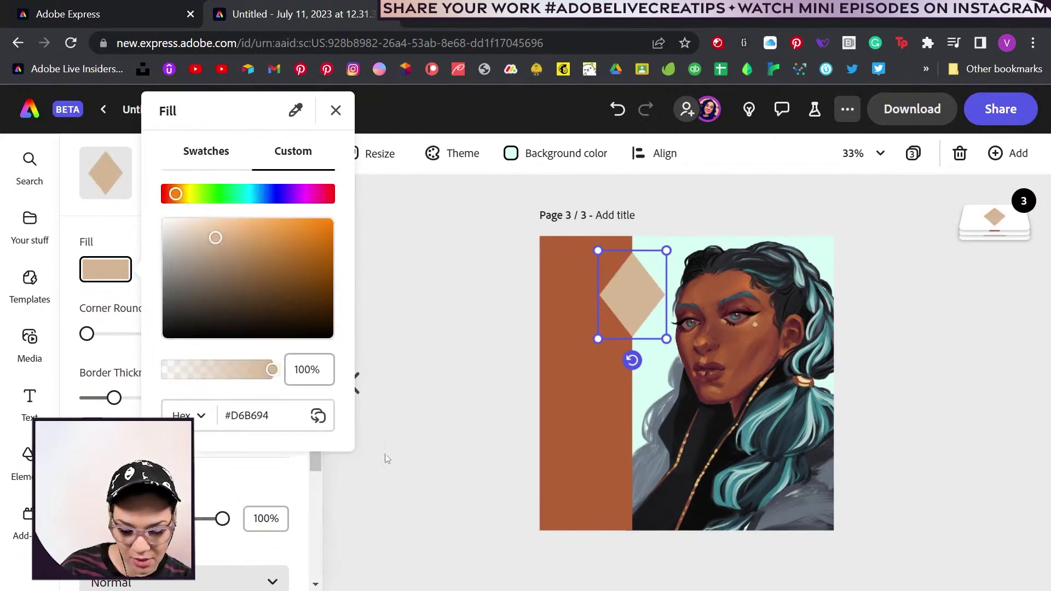
mouse_move(216, 236)
left_mouse_down()
mouse_move(219, 218)
mouse_move(213, 228)
mouse_move(226, 232)
left_mouse_up()
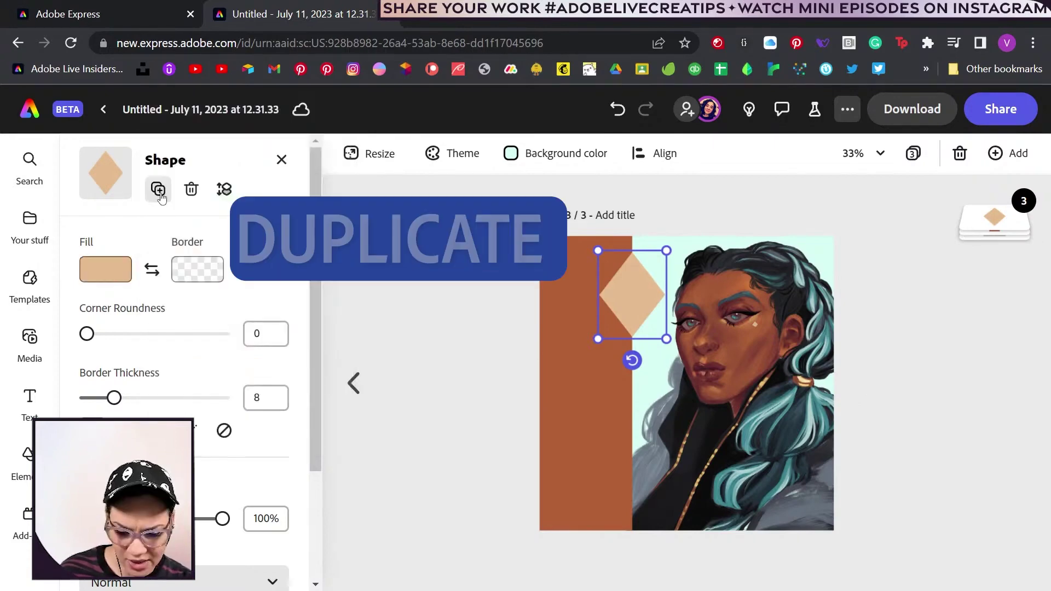
Duplicate the diamond into two smaller copies, one beneath the original and a tiny one in the brown rectangle's lower-left corner
left_click(158, 189)
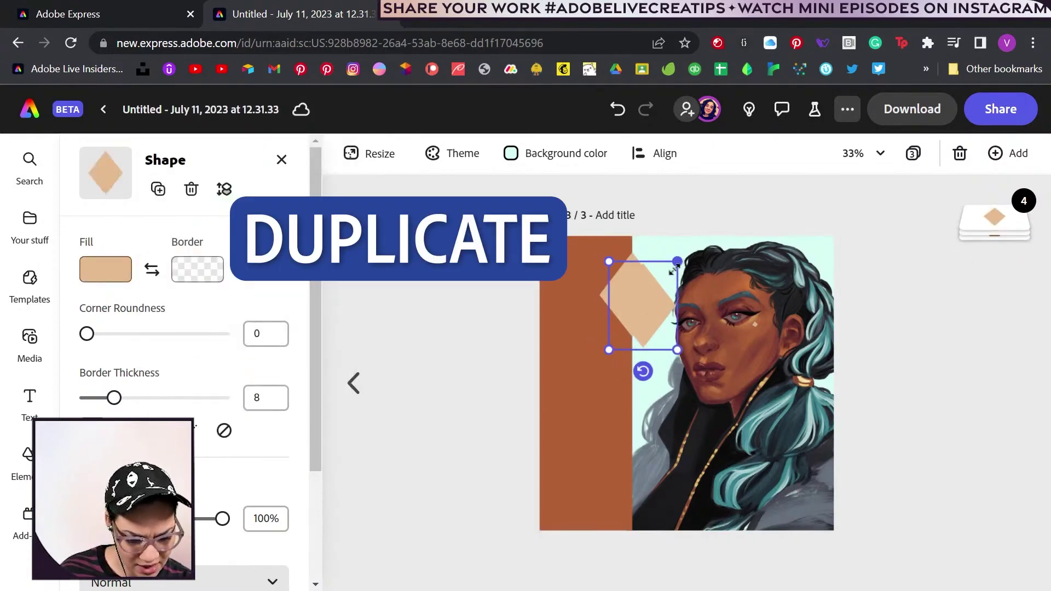
left_click_drag(678, 262, 669, 276)
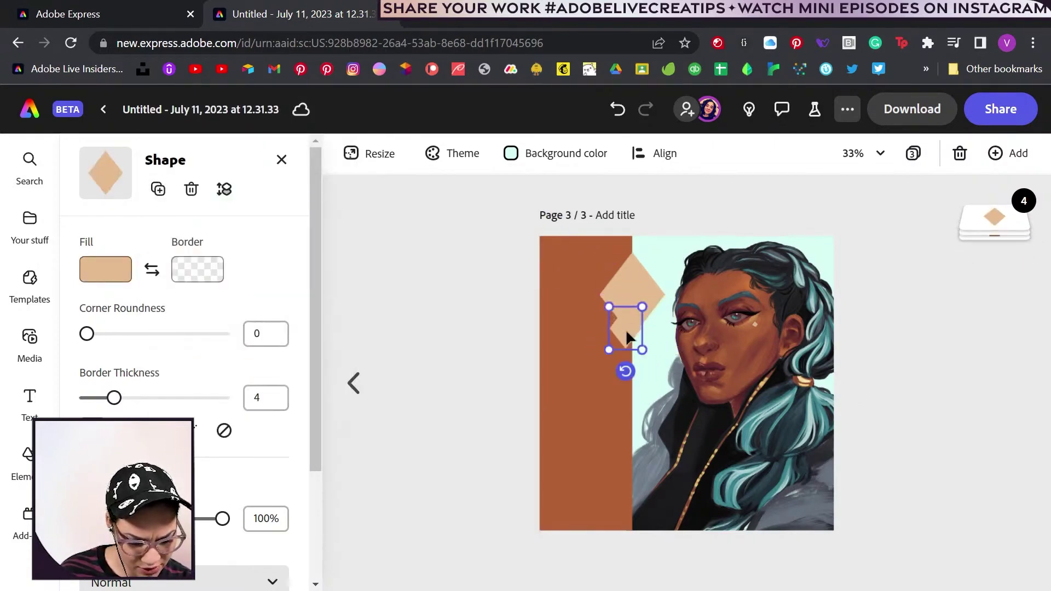
left_click_drag(628, 336, 567, 508)
left_click(158, 189)
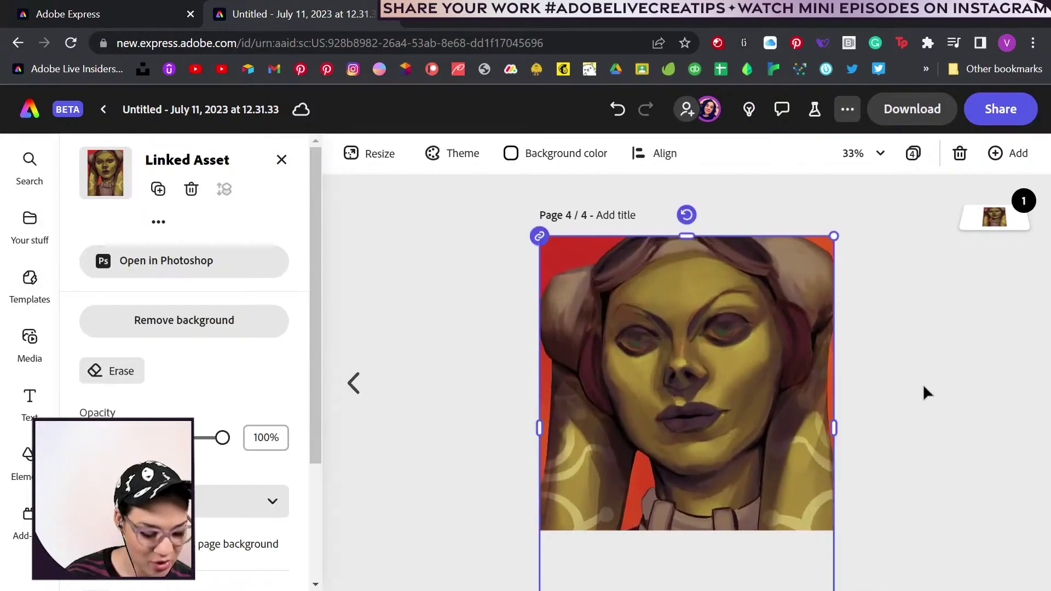
On page 4, add the ORANGE BLOB shape from the VOODOO BRANDING library over the green-skinned portrait's lower-right corner
left_click(455, 231)
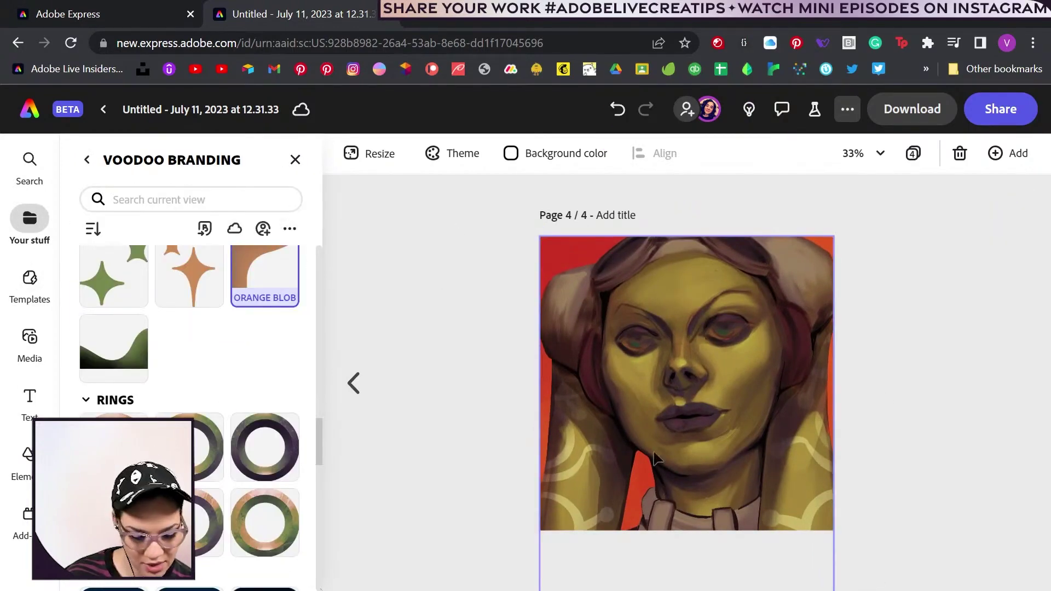
left_click(262, 235)
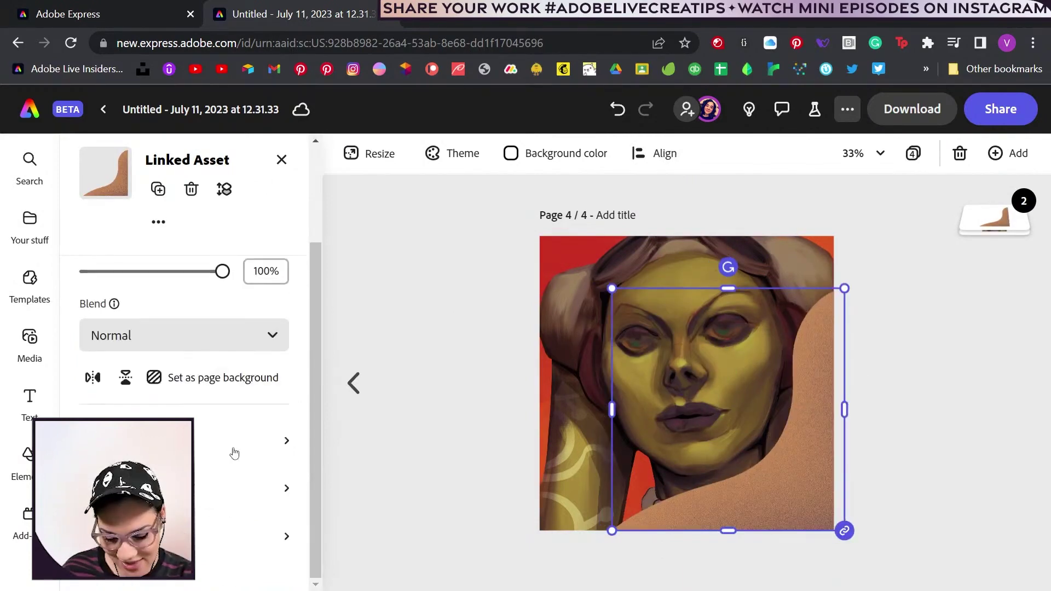
Apply a custom duotone effect to the blob, with dark brown shadows sampled from the portrait and red highlights
left_click(233, 449)
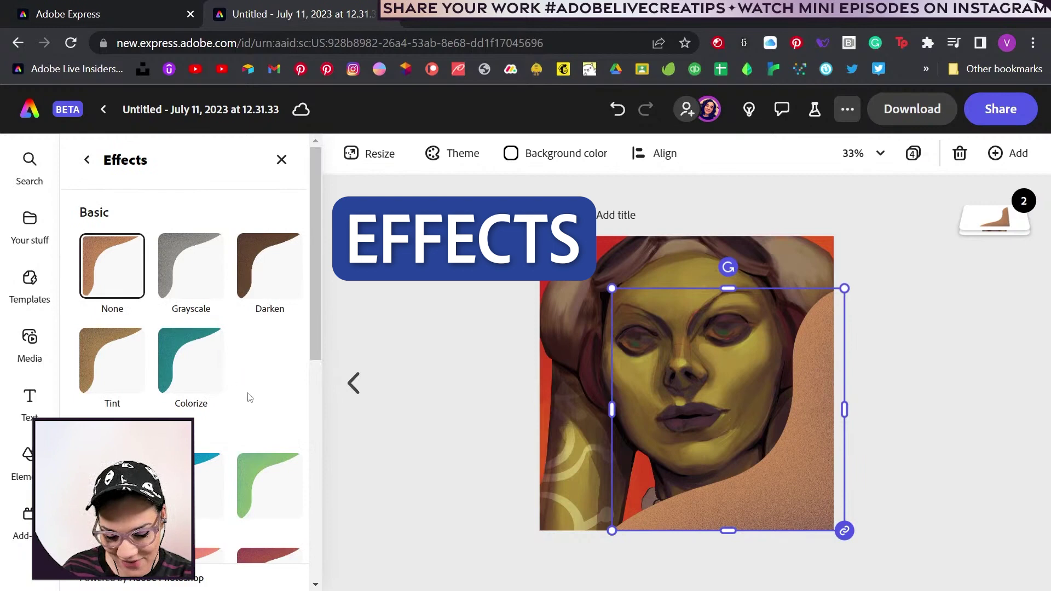
scroll(195, 359, "down", 4)
scroll(207, 430, "up", 3)
left_click(190, 404)
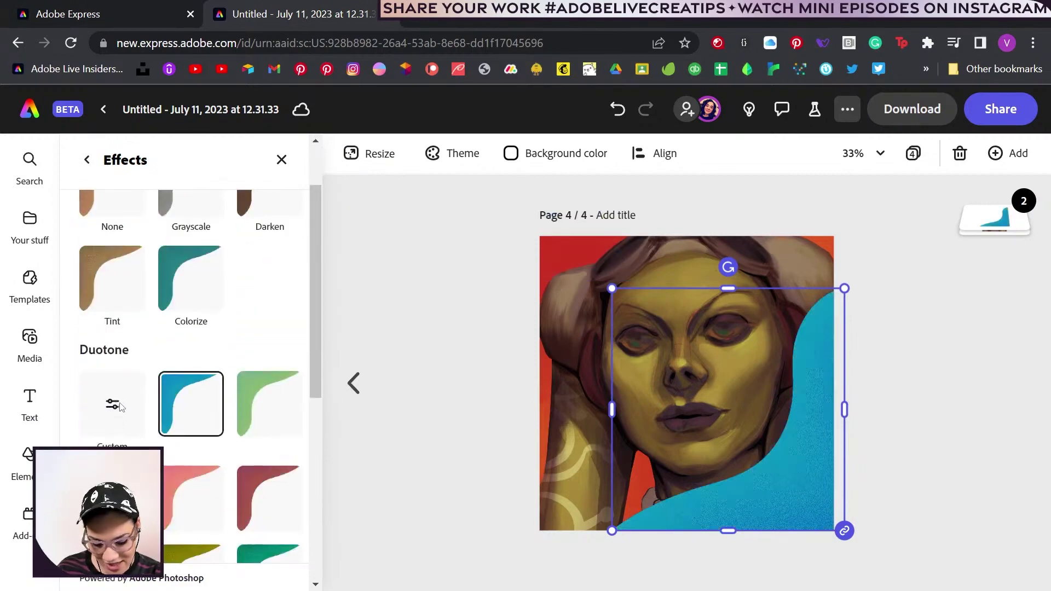
left_click(113, 405)
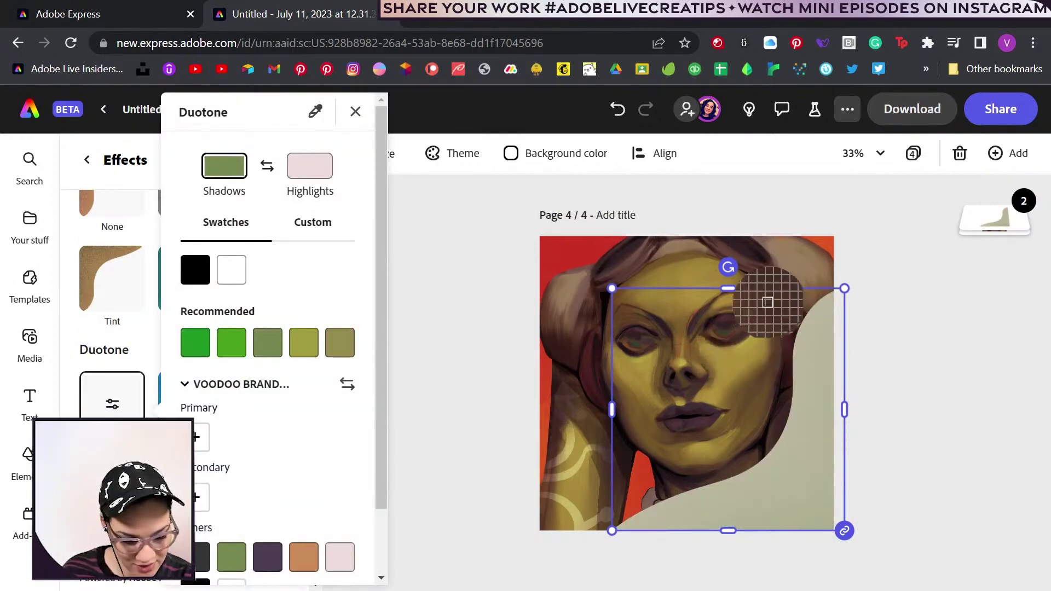
left_click(776, 306)
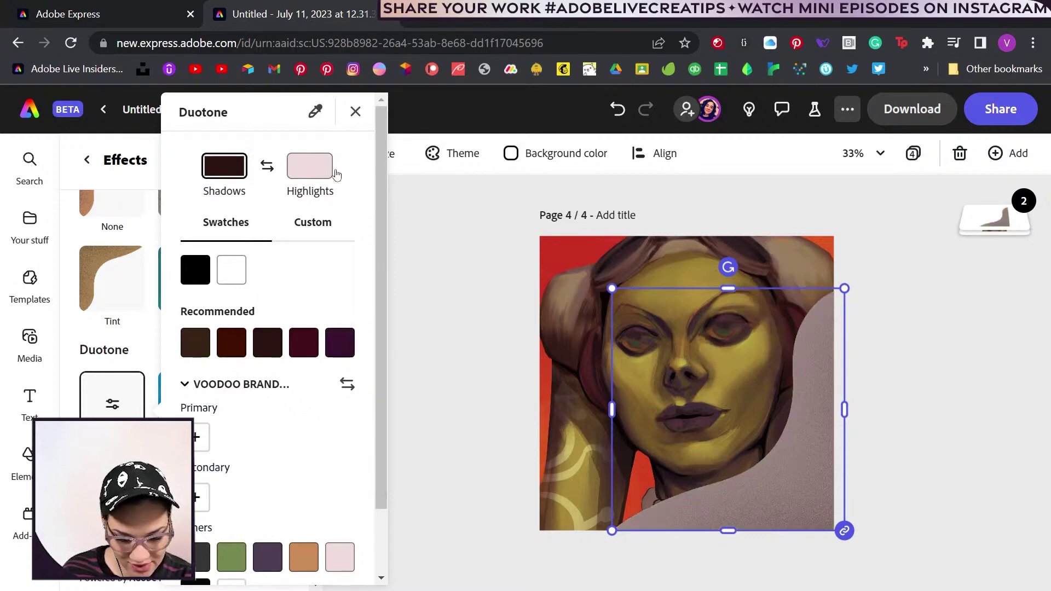
left_click(310, 170)
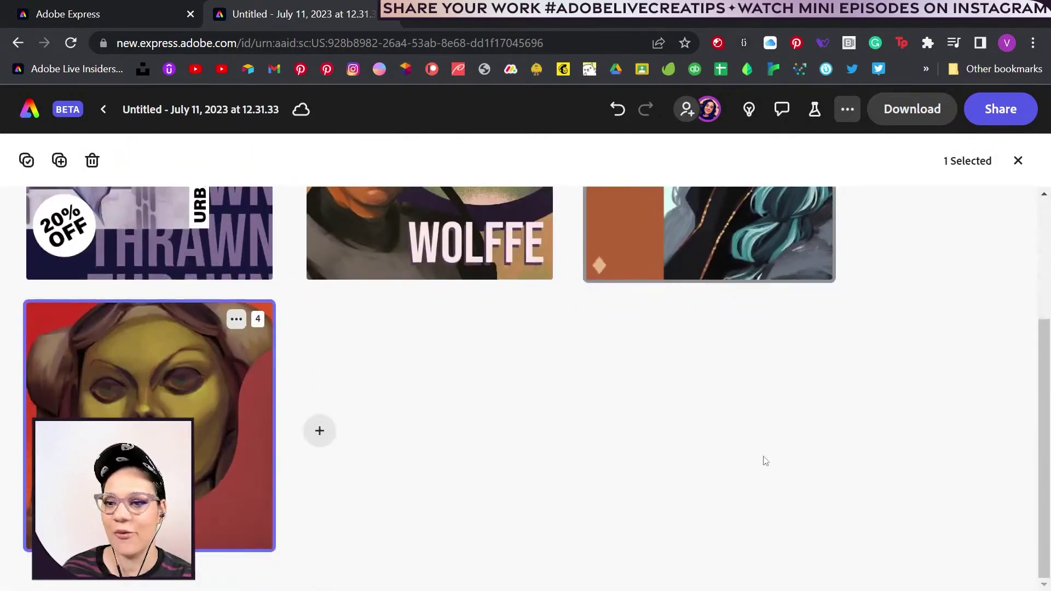
scroll(765, 461, "up", 3)
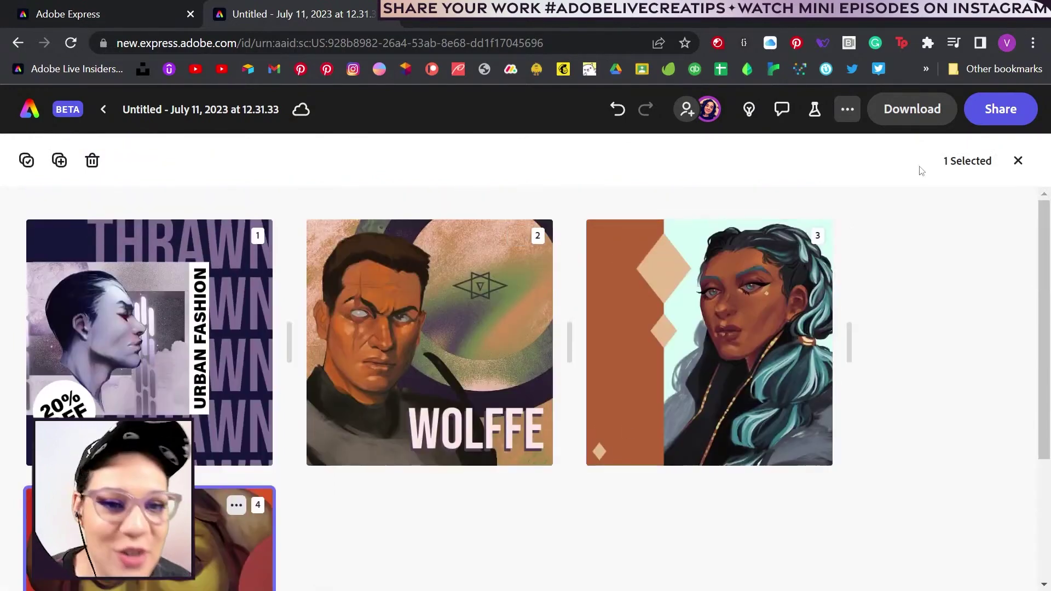